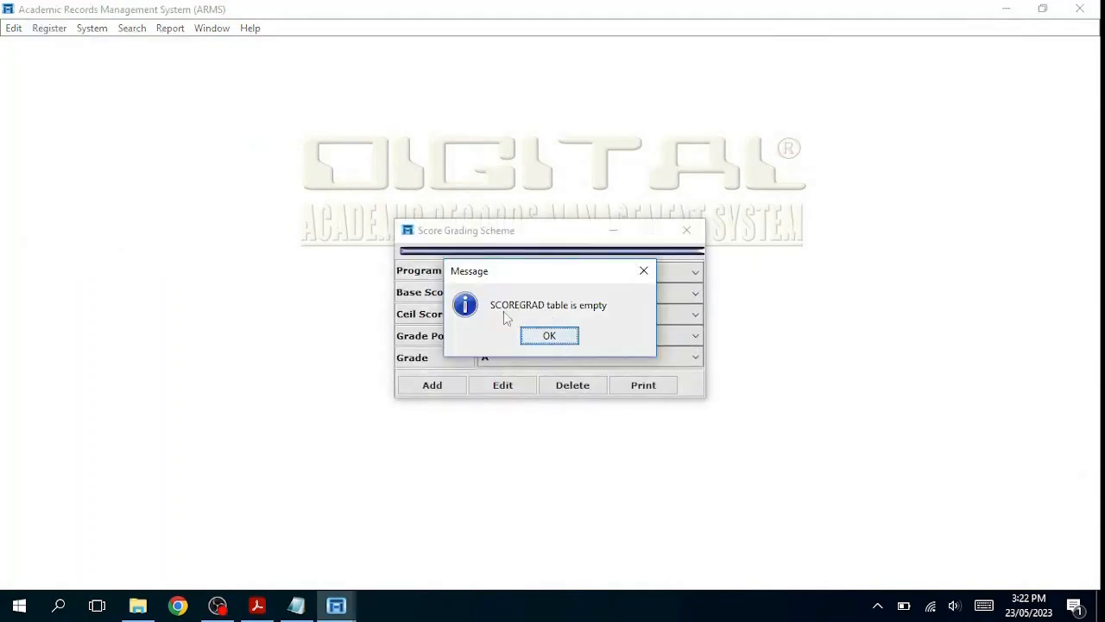
Step: Add a UG400REG score grading record, scores 70–100, grade A, 5 points, and confirm posting
left_click(569, 336)
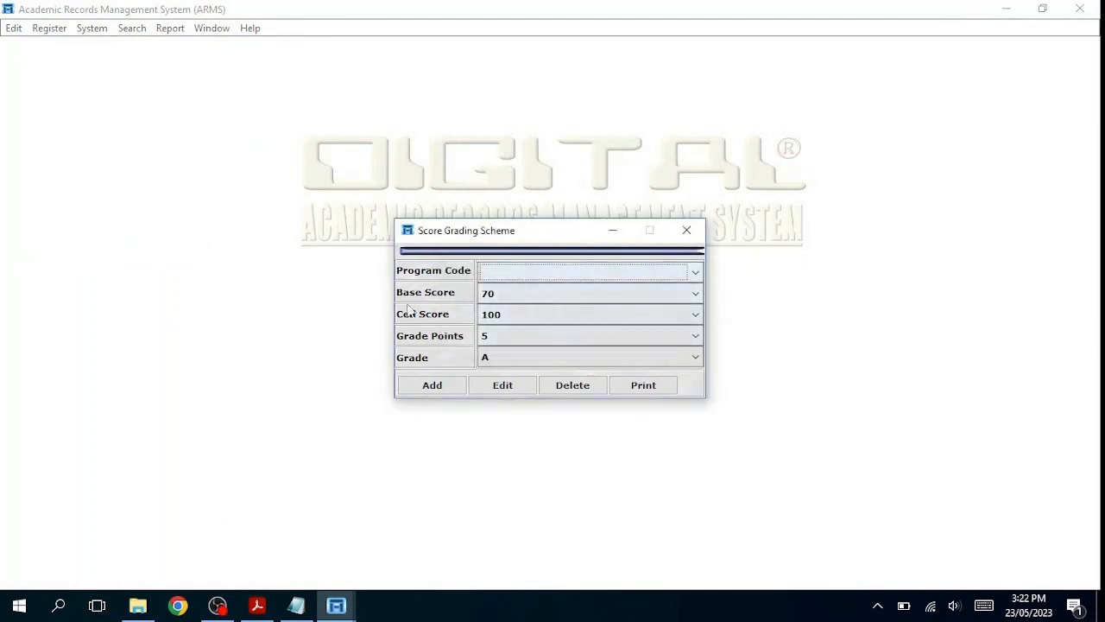
left_click(438, 387)
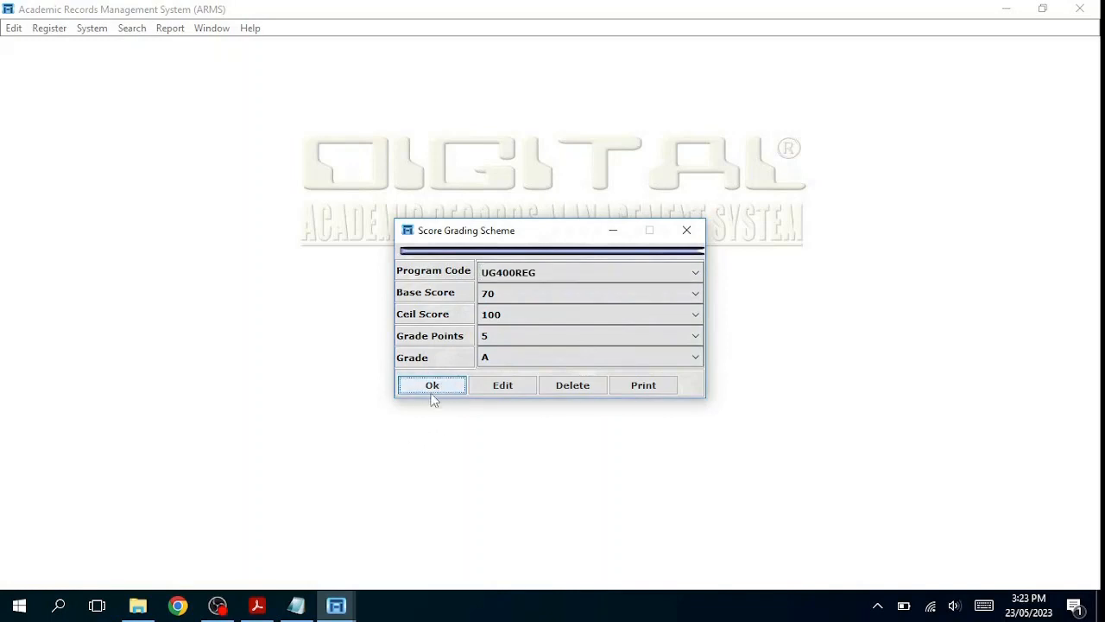
left_click(694, 274)
left_click(691, 275)
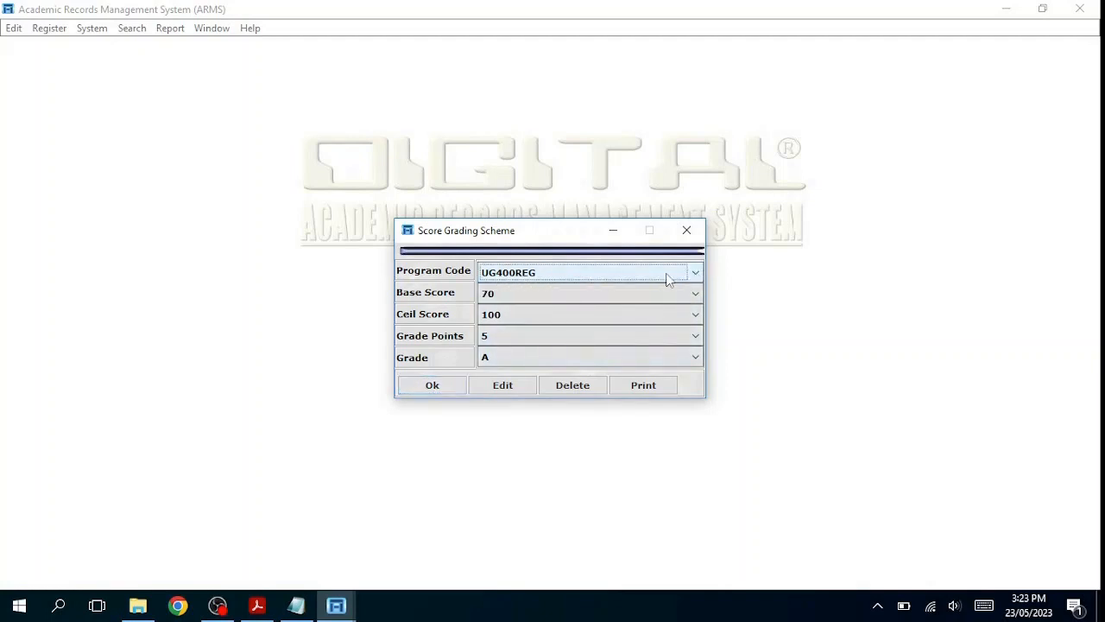
left_click(695, 275)
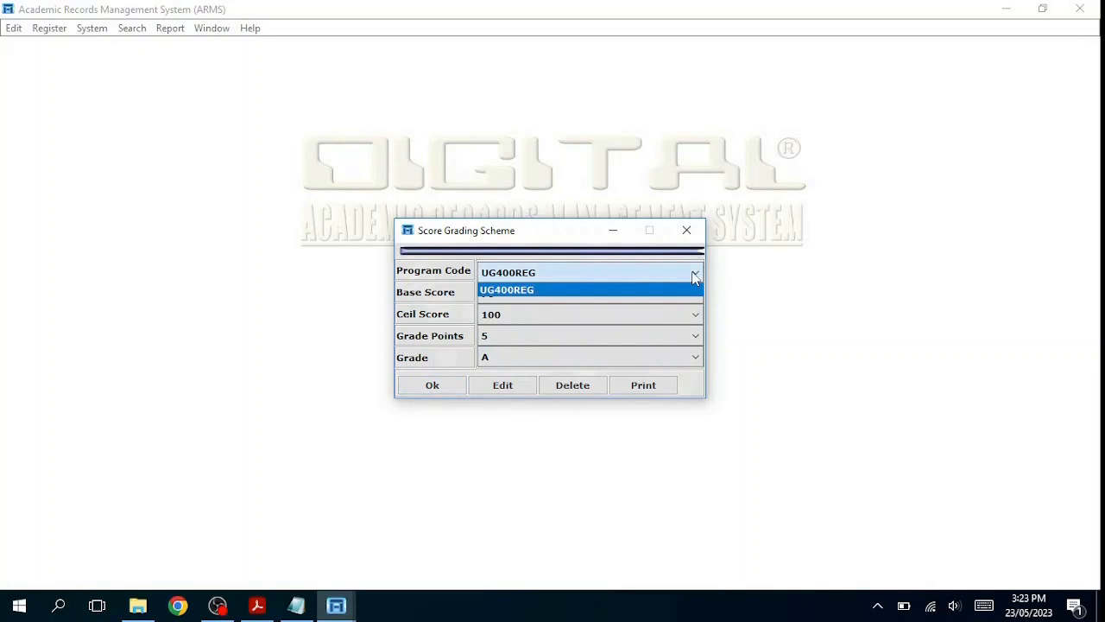
left_click(693, 273)
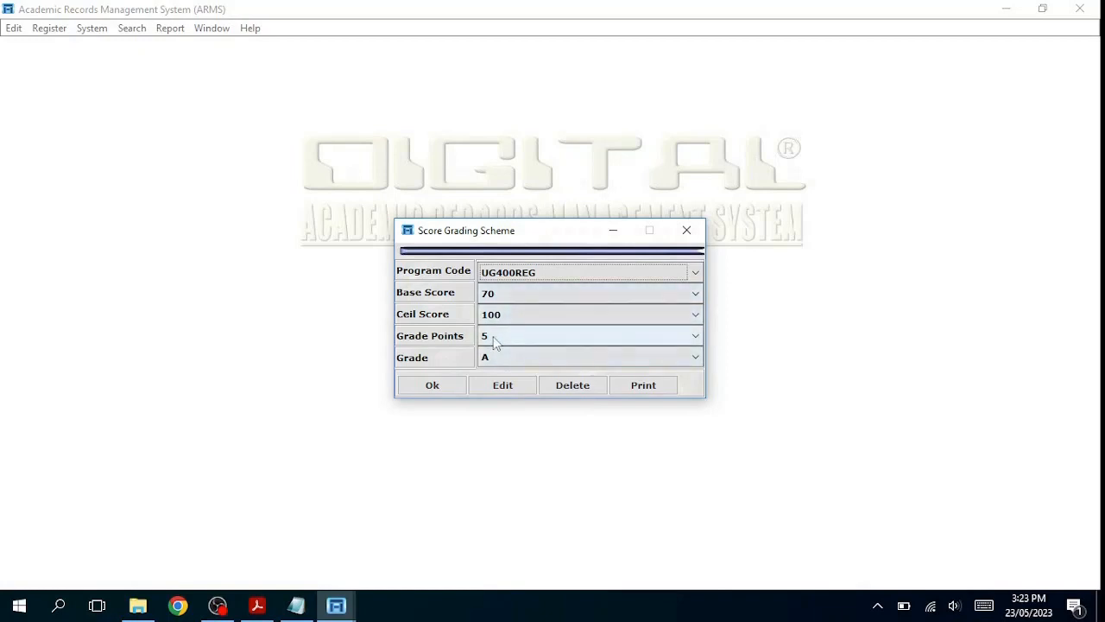
left_click(447, 386)
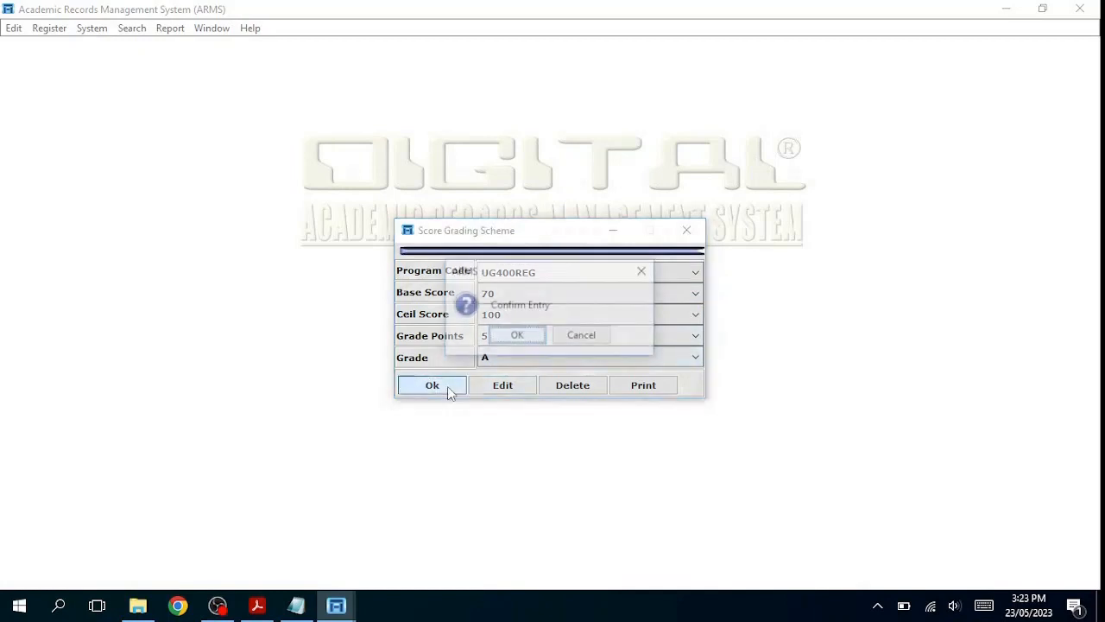
left_click(522, 339)
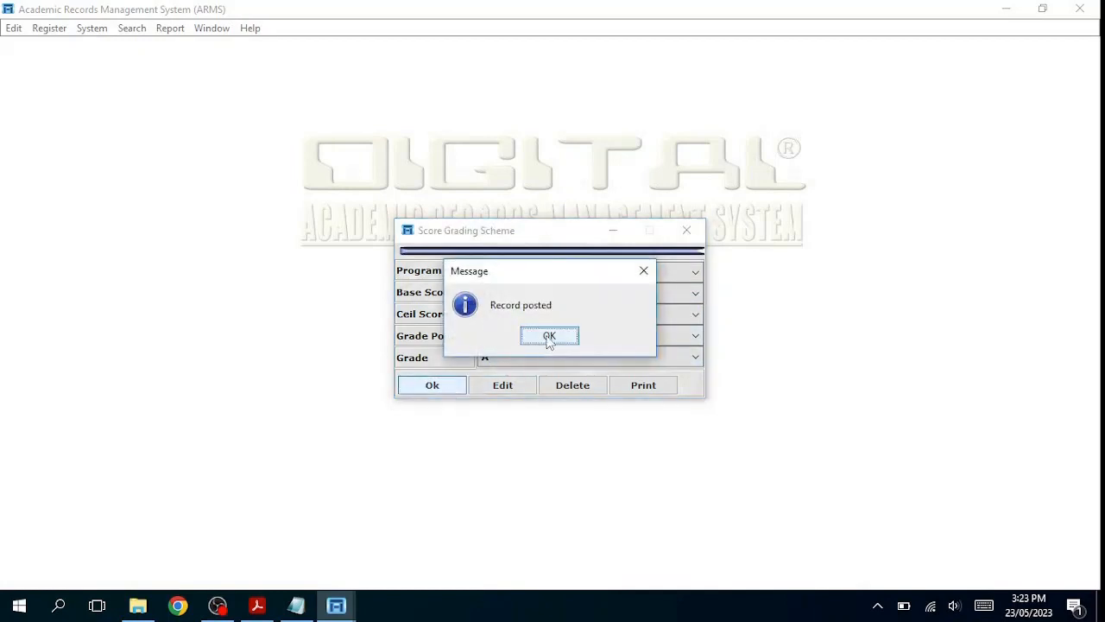
left_click(549, 337)
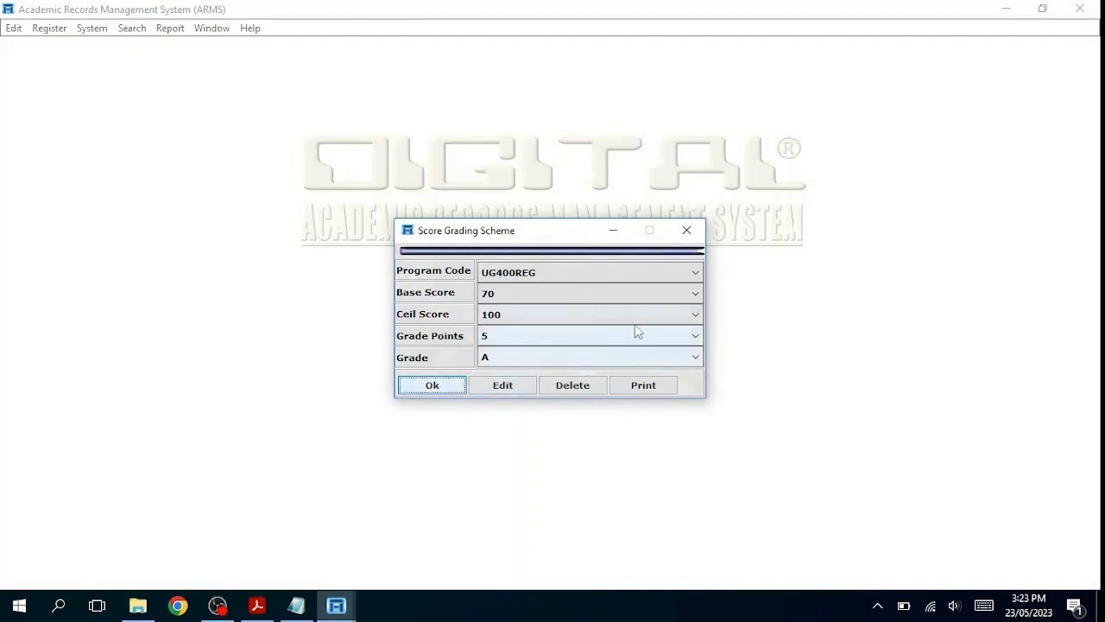
Step: Enter Base Score 60, Ceil Score 69, 4 grade points and grade B, then post and confirm it
left_click(695, 294)
left_click(671, 322)
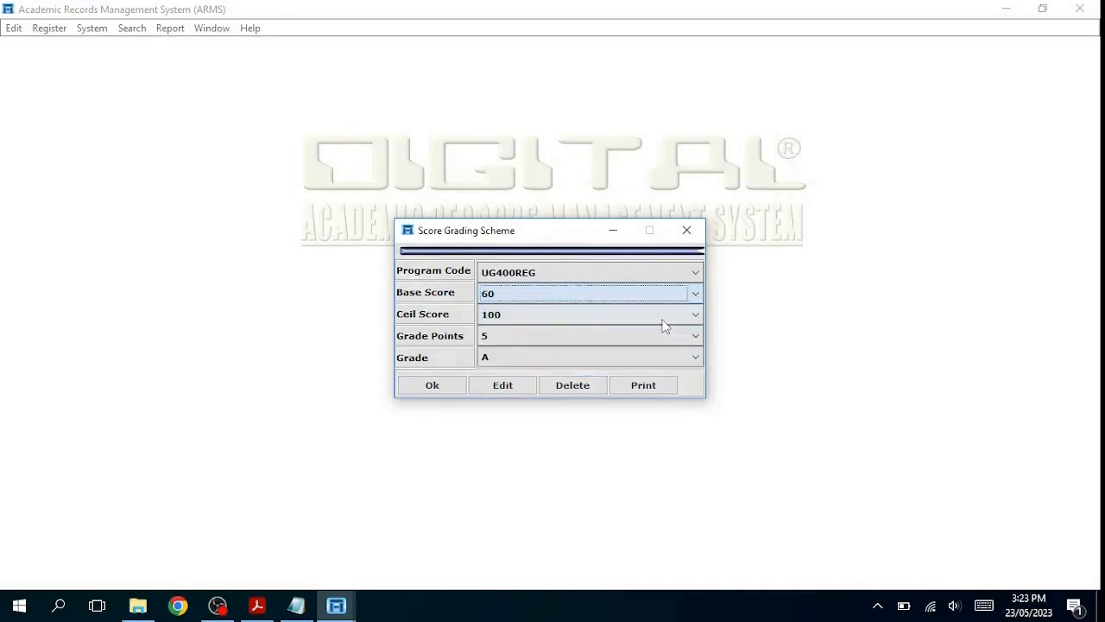
left_click(696, 315)
left_click(596, 344)
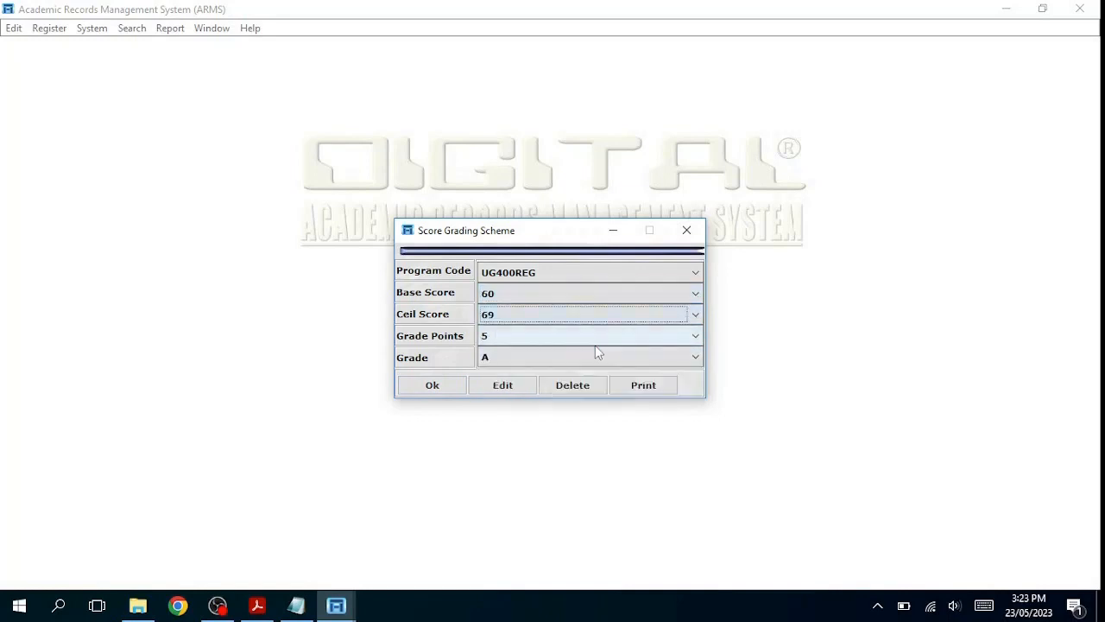
left_click(696, 336)
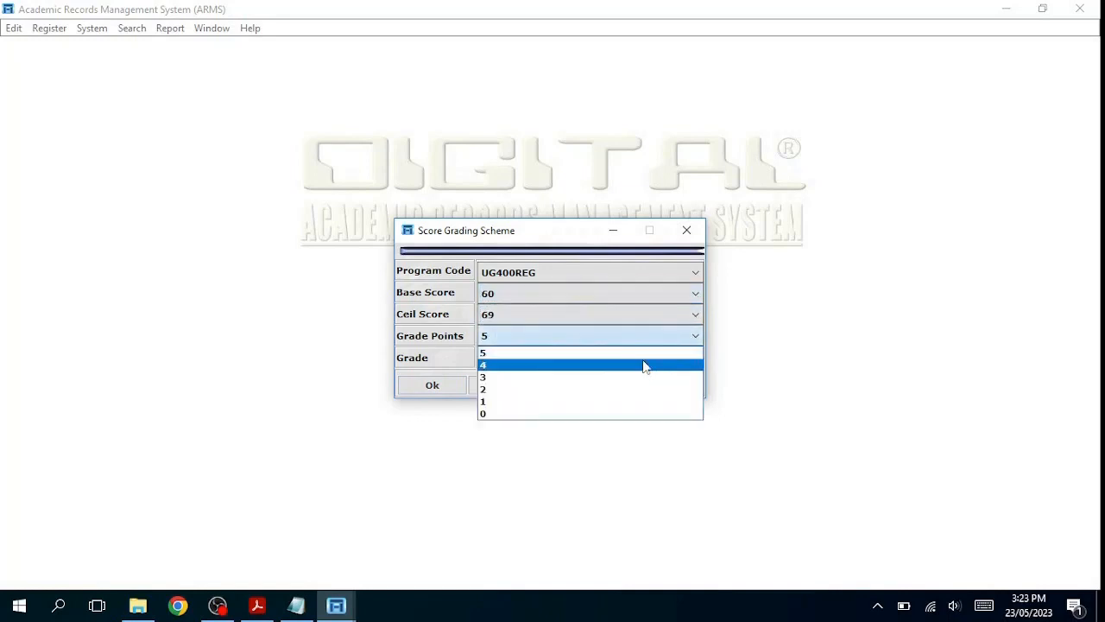
left_click(634, 366)
left_click(696, 359)
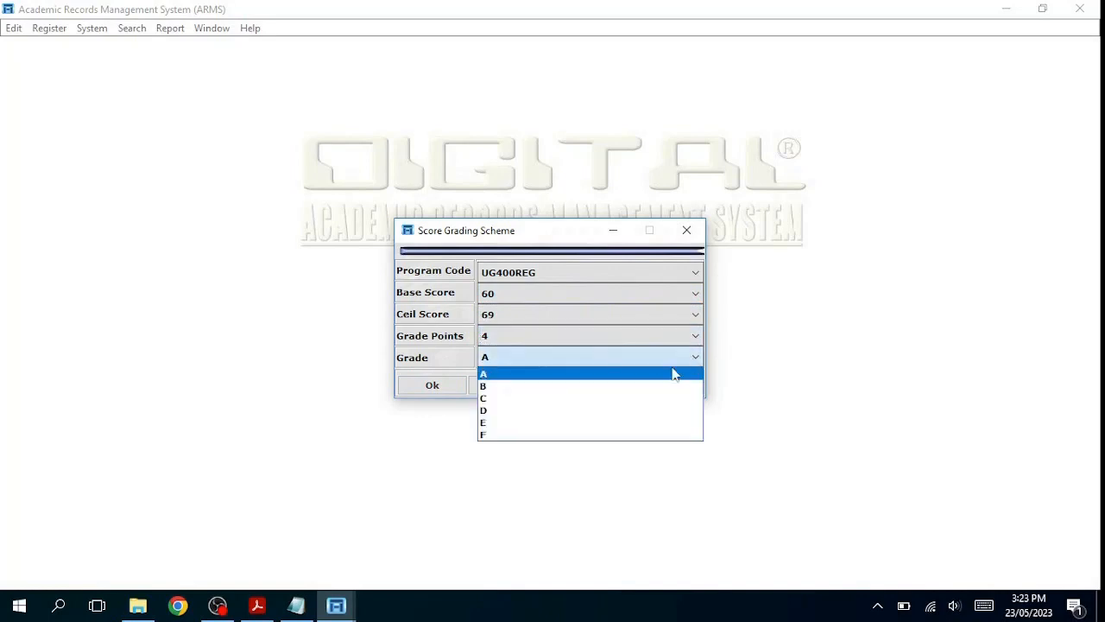
left_click(658, 386)
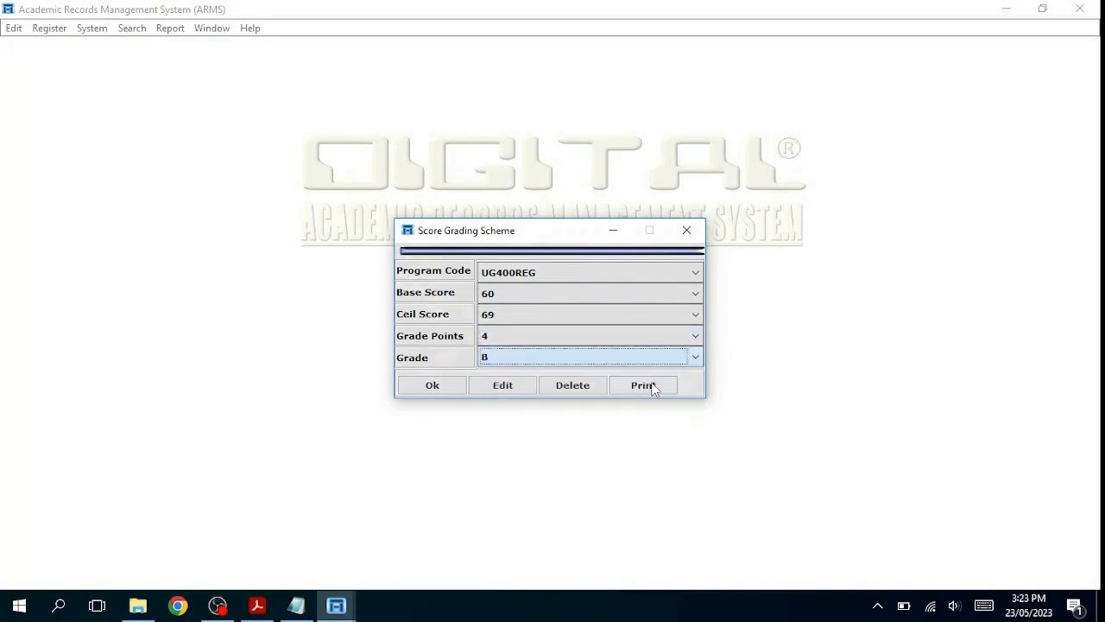
left_click(431, 385)
left_click(517, 337)
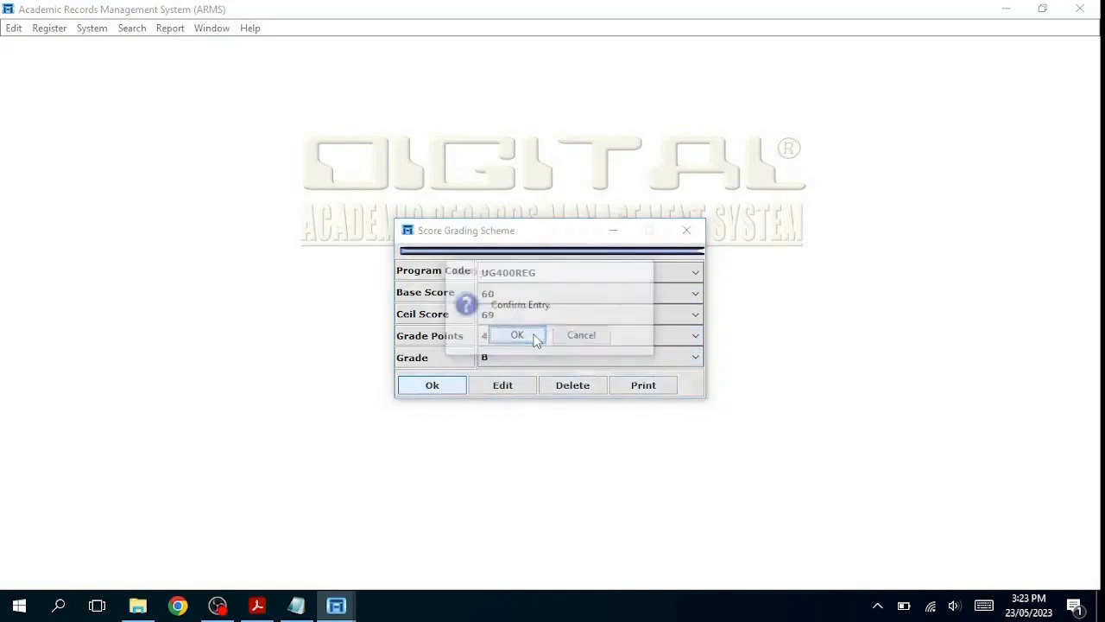
left_click(538, 336)
left_click(695, 293)
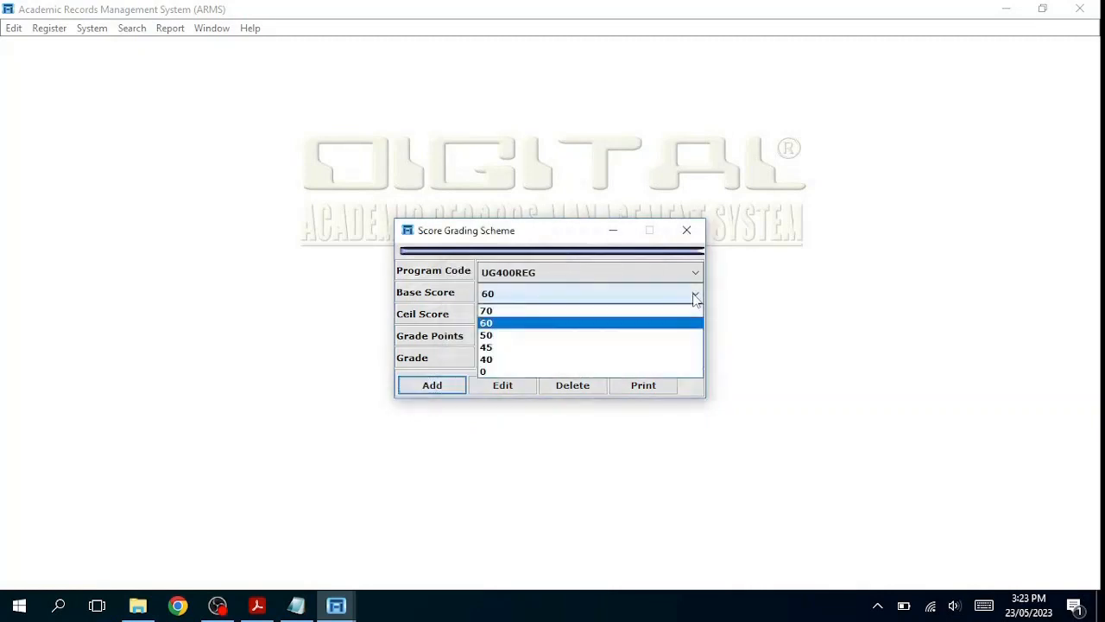
Step: Enter Base Score 50, Ceil Score 59, 3 grade points and grade C, then post and confirm it
left_click(658, 337)
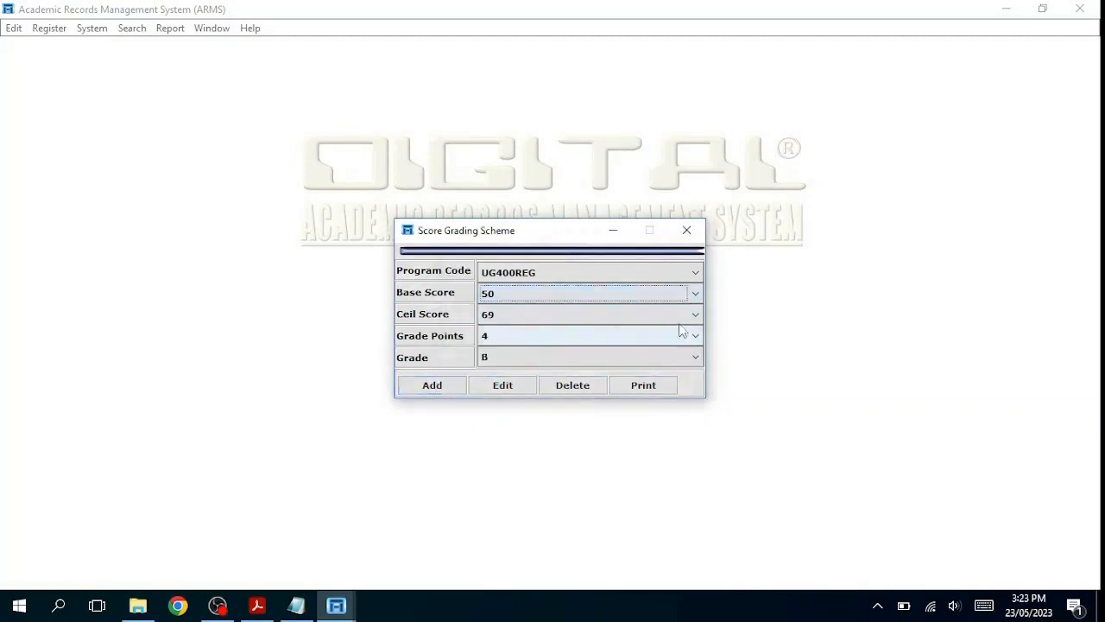
left_click(695, 315)
left_click(631, 356)
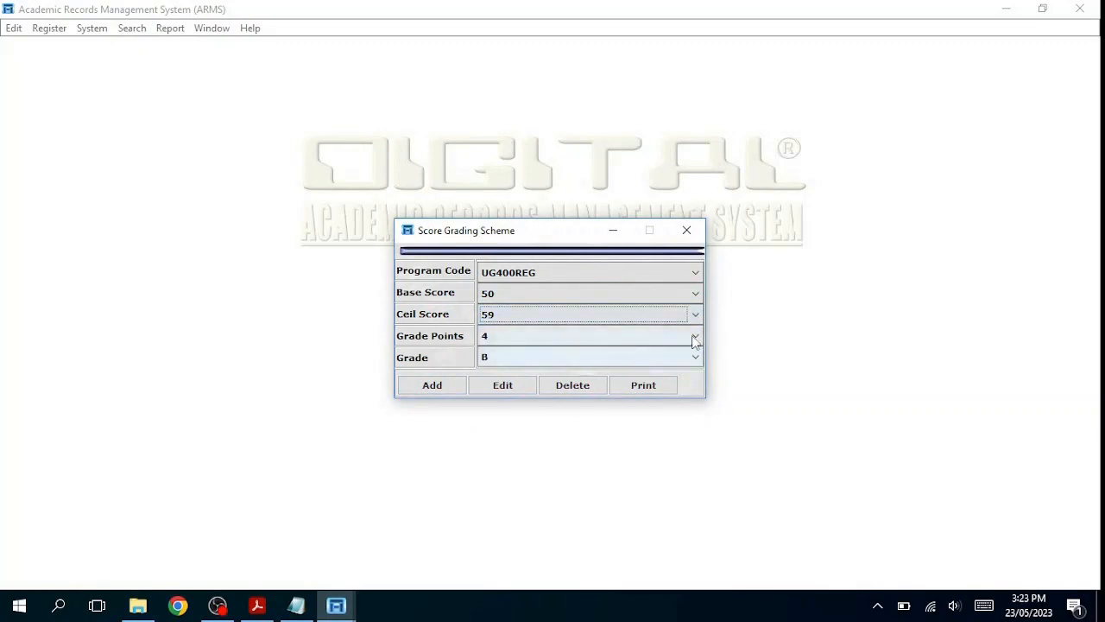
left_click(695, 336)
left_click(614, 377)
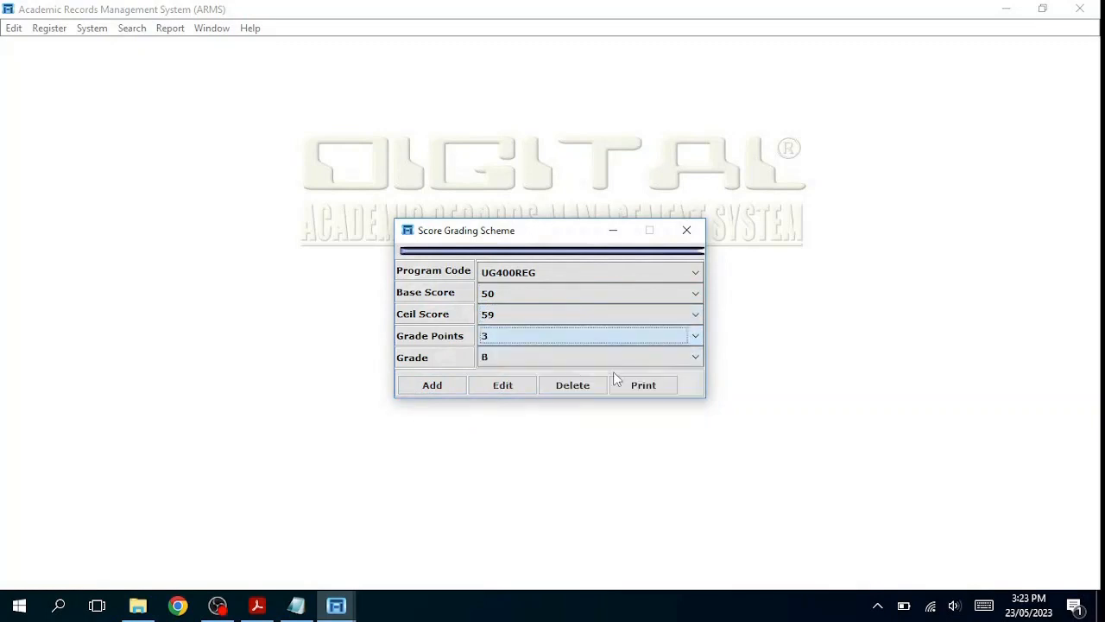
left_click(696, 357)
left_click(567, 398)
left_click(449, 384)
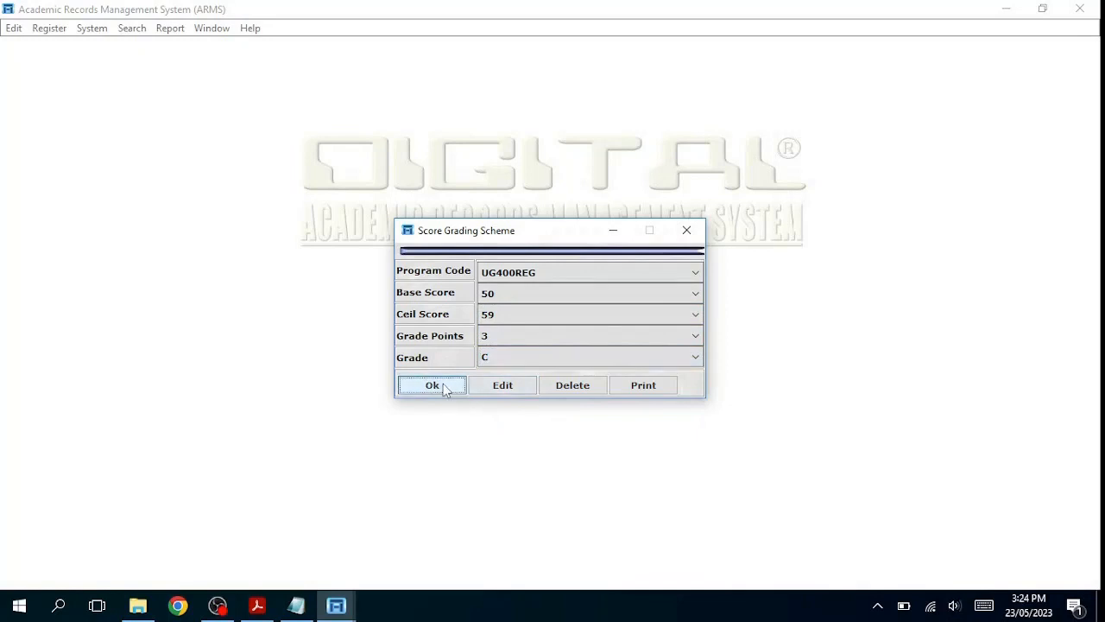
left_click(443, 388)
left_click(515, 335)
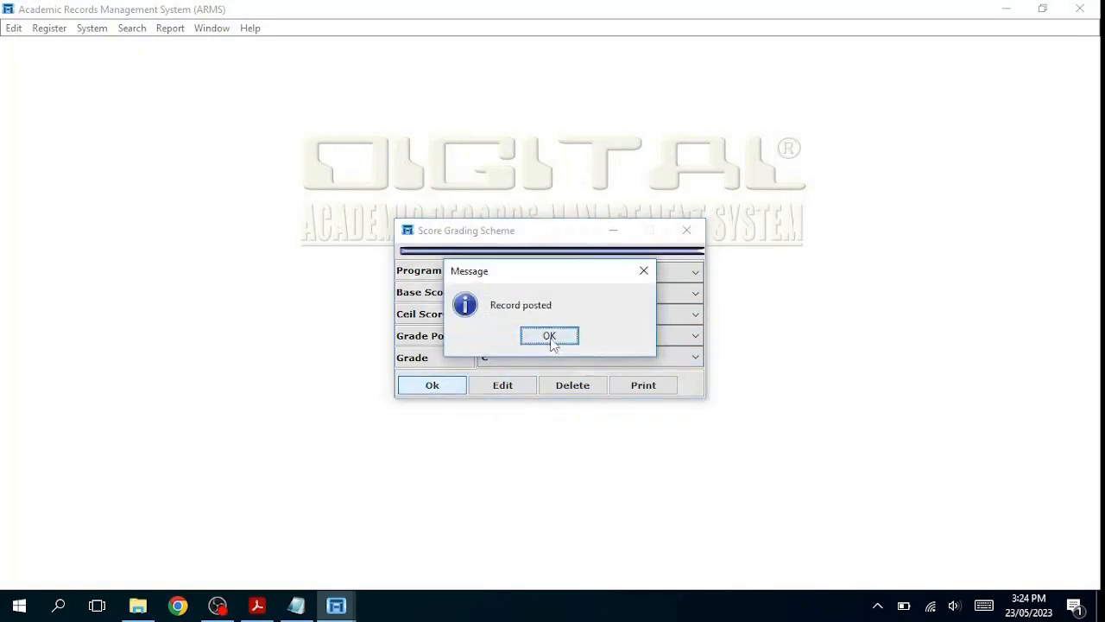
left_click(550, 336)
left_click(436, 390)
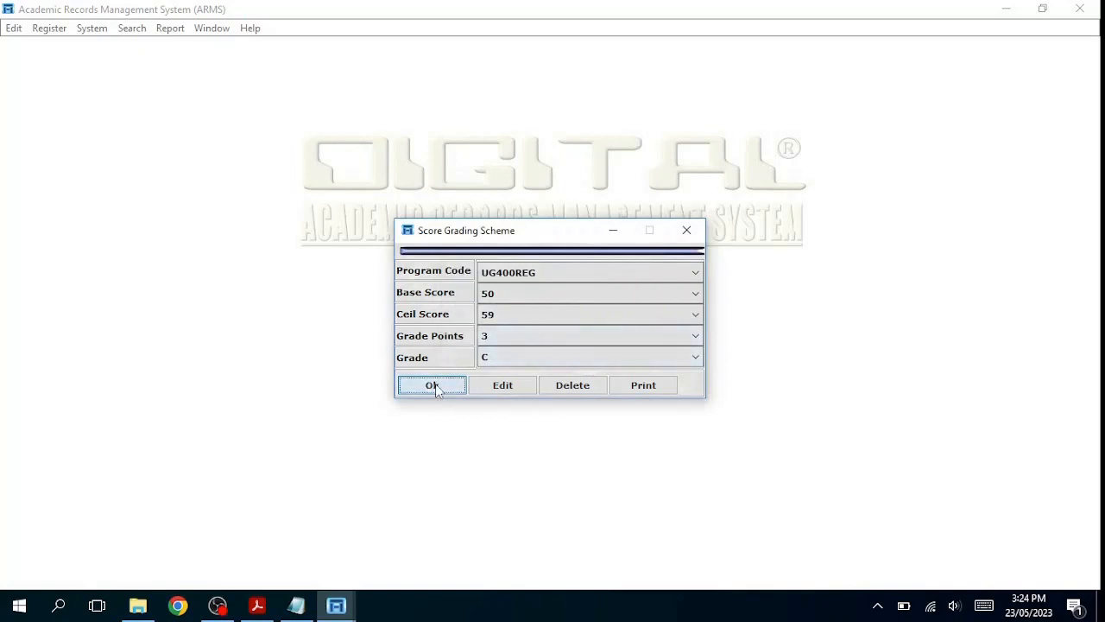
Step: Enter Base Score 45, Ceil Score 49, 2 grade points and grade D, then post and confirm it
left_click(696, 295)
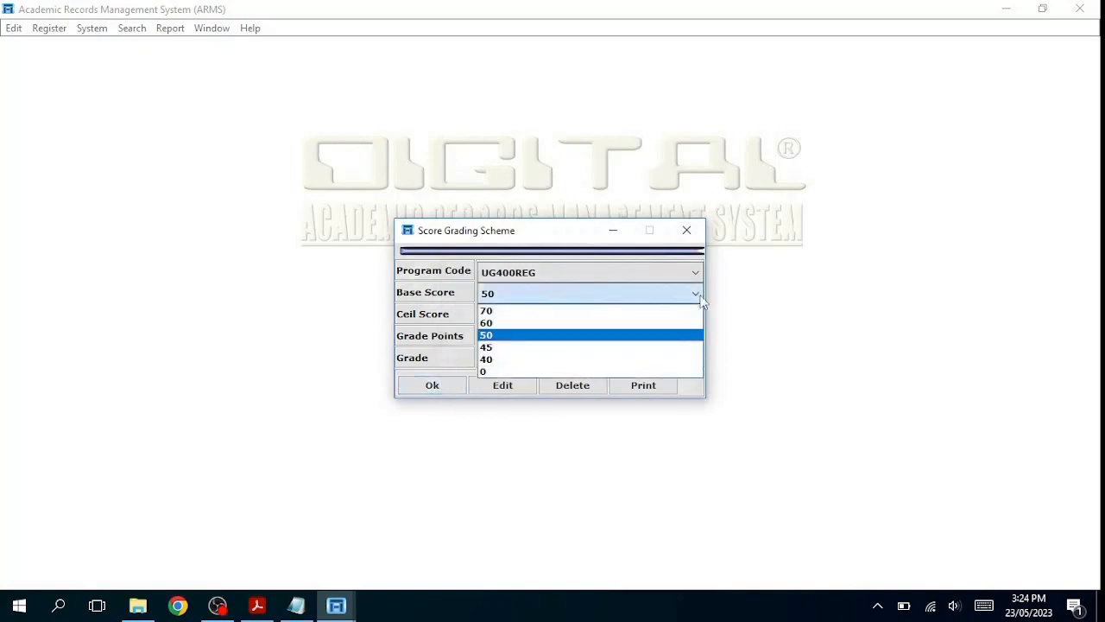
left_click(666, 346)
left_click(700, 316)
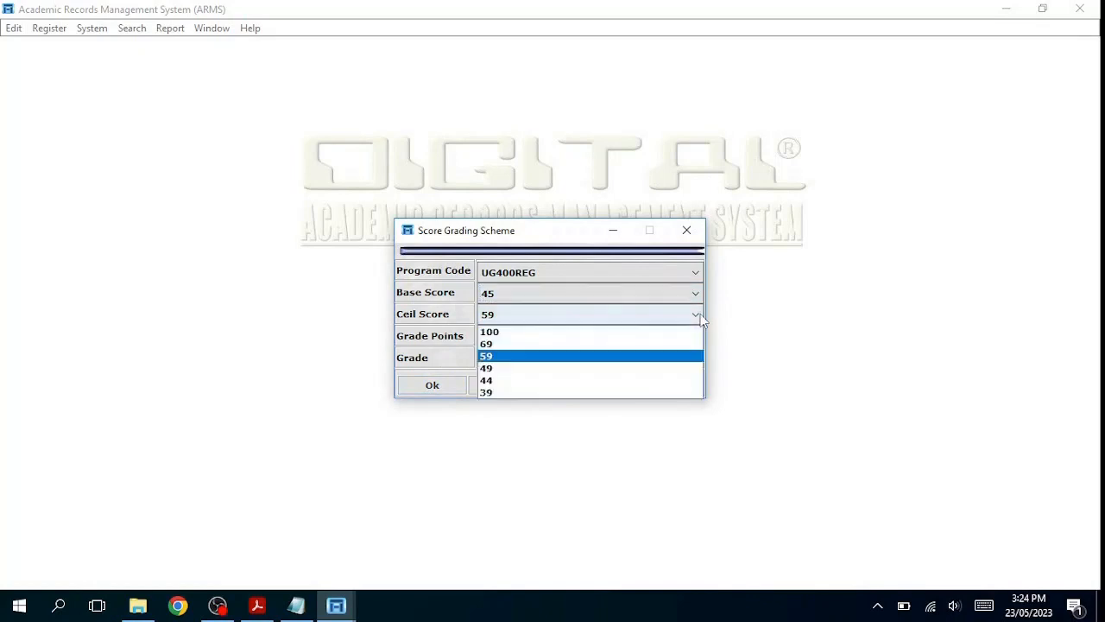
left_click(664, 370)
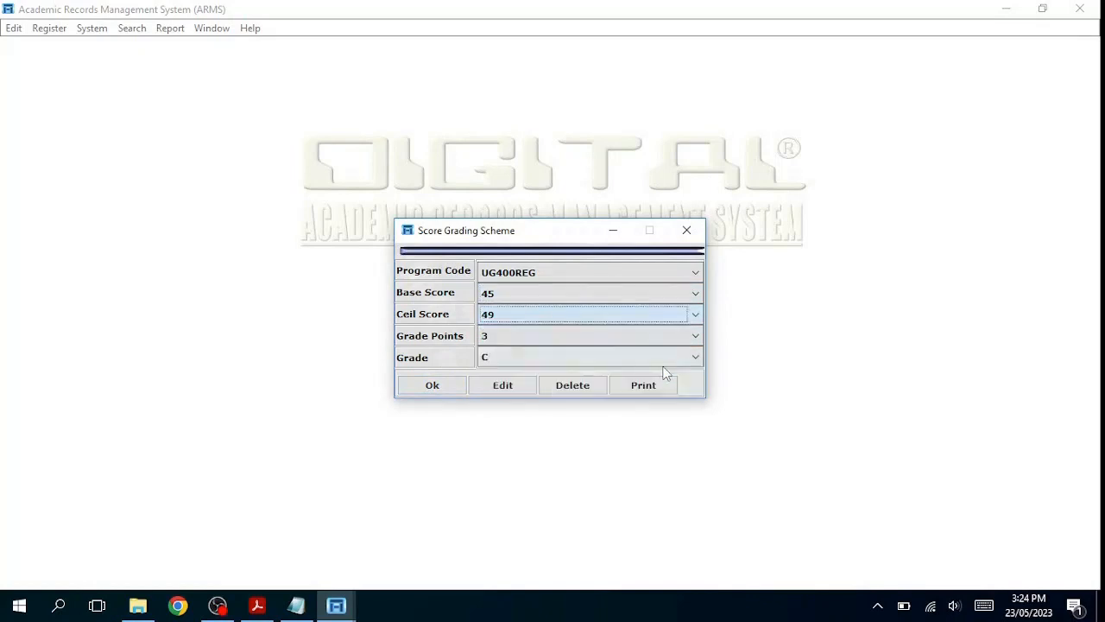
left_click(694, 337)
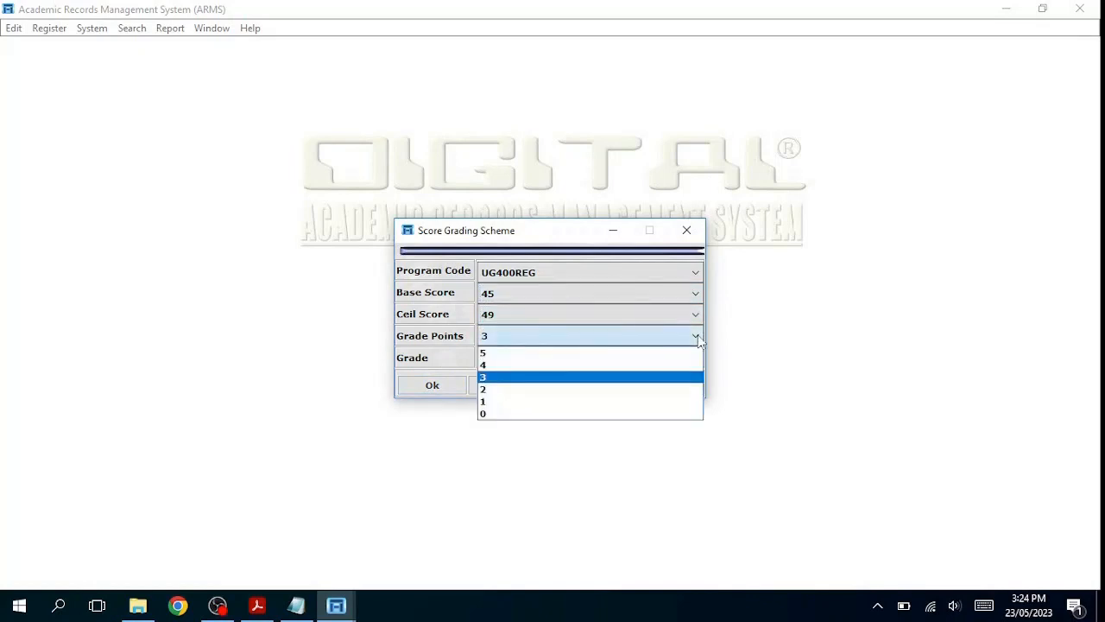
left_click(633, 391)
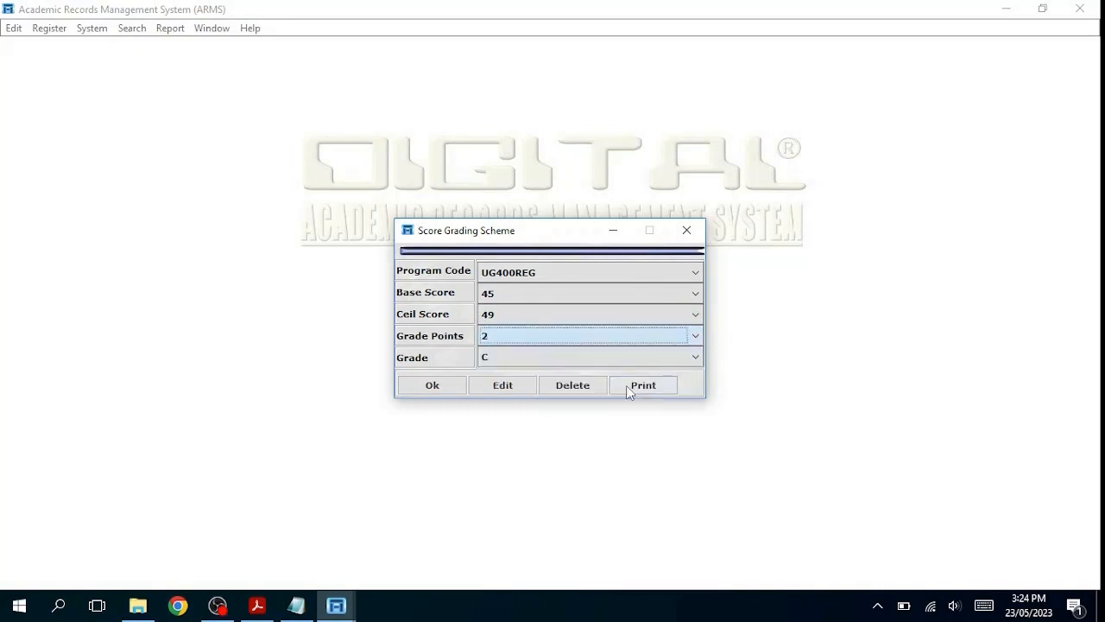
left_click(697, 360)
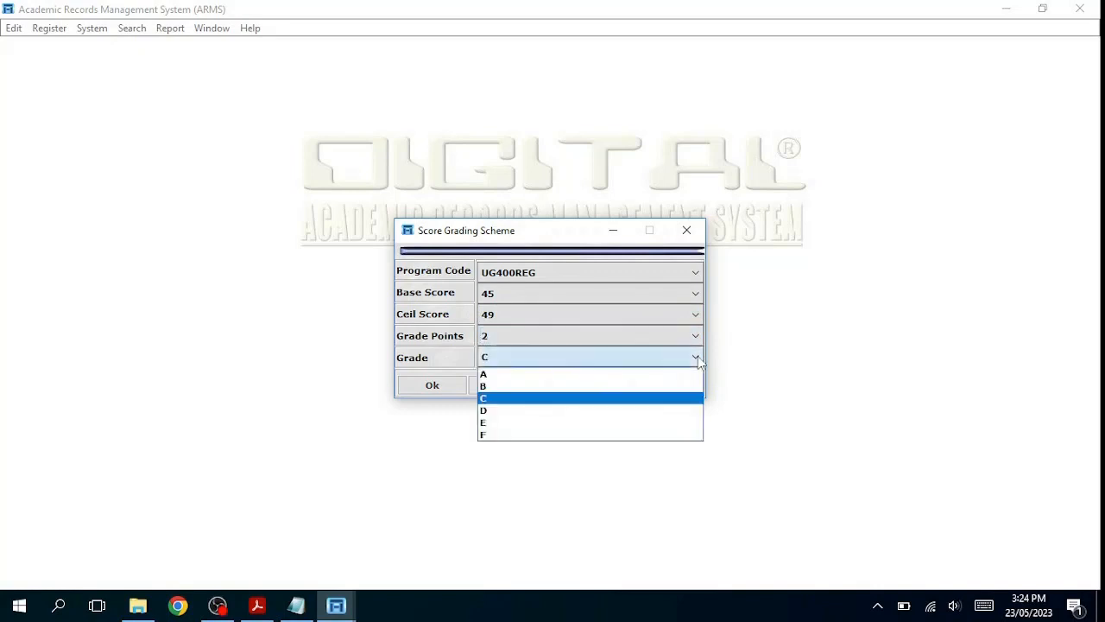
left_click(674, 410)
left_click(446, 390)
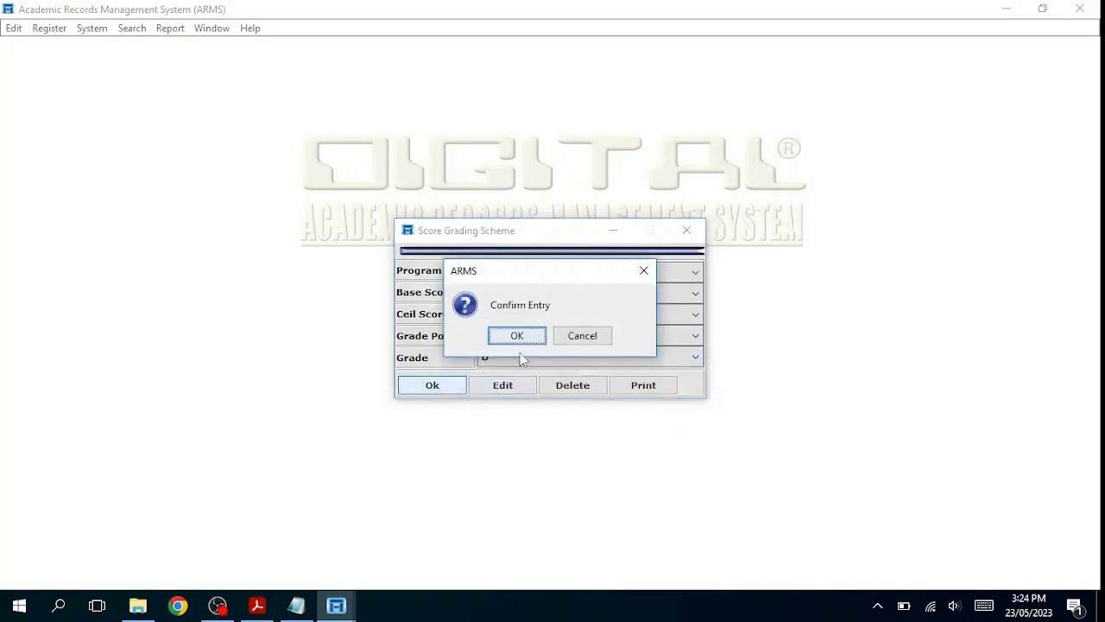
left_click(529, 338)
left_click(546, 339)
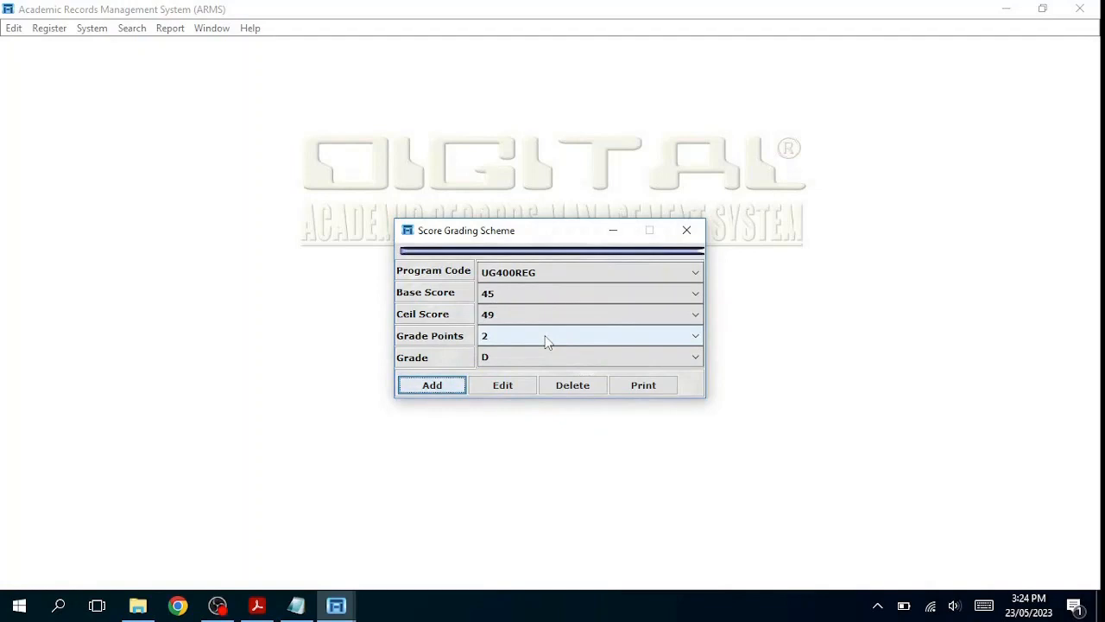
Step: Choose Base Score 0, Ceil Score 44, 0 grade points and grade F for the new band
left_click(696, 294)
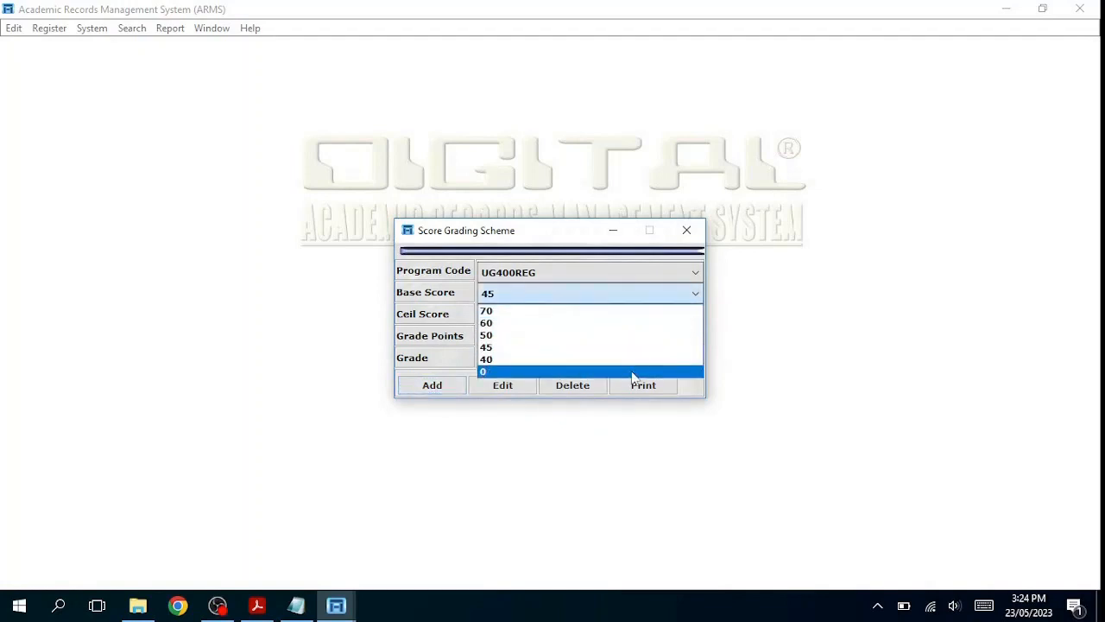
left_click(632, 373)
left_click(696, 316)
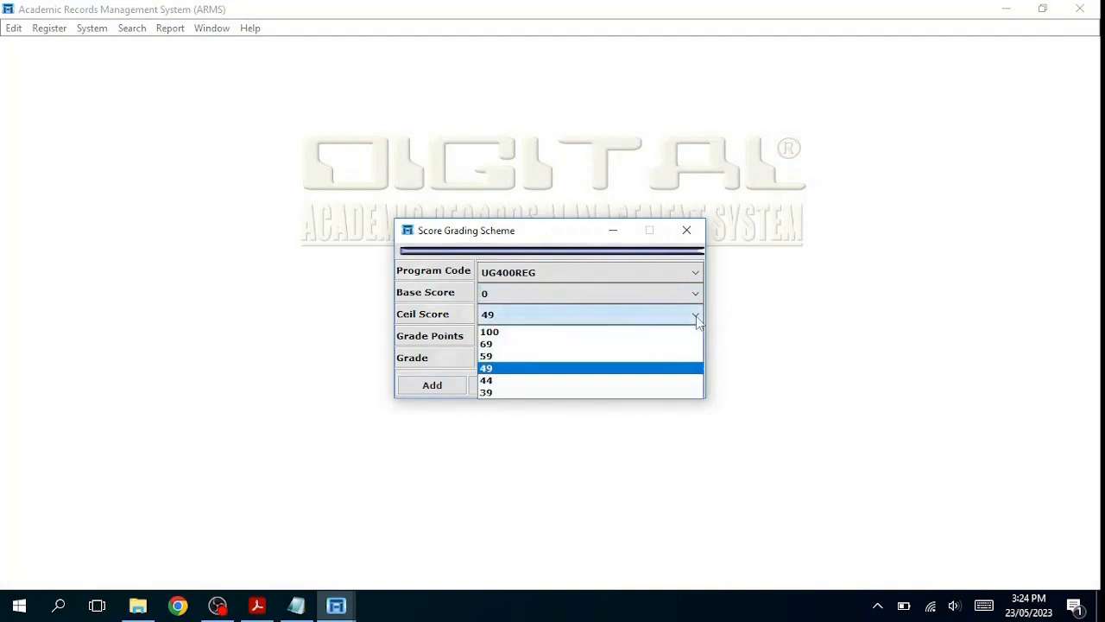
left_click(615, 381)
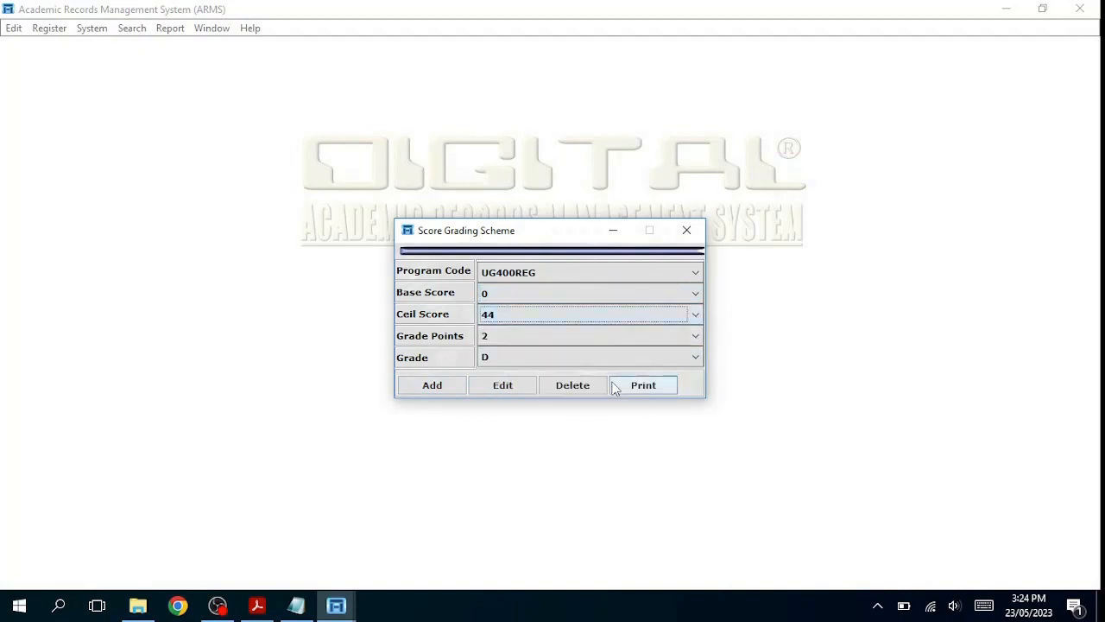
left_click(695, 336)
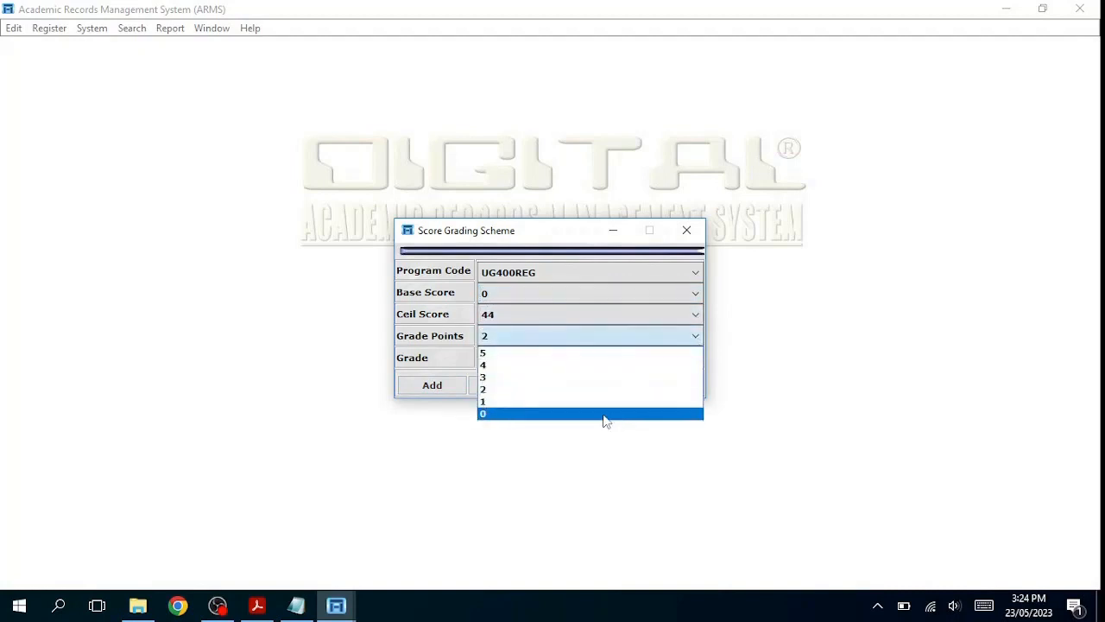
left_click(605, 419)
left_click(695, 358)
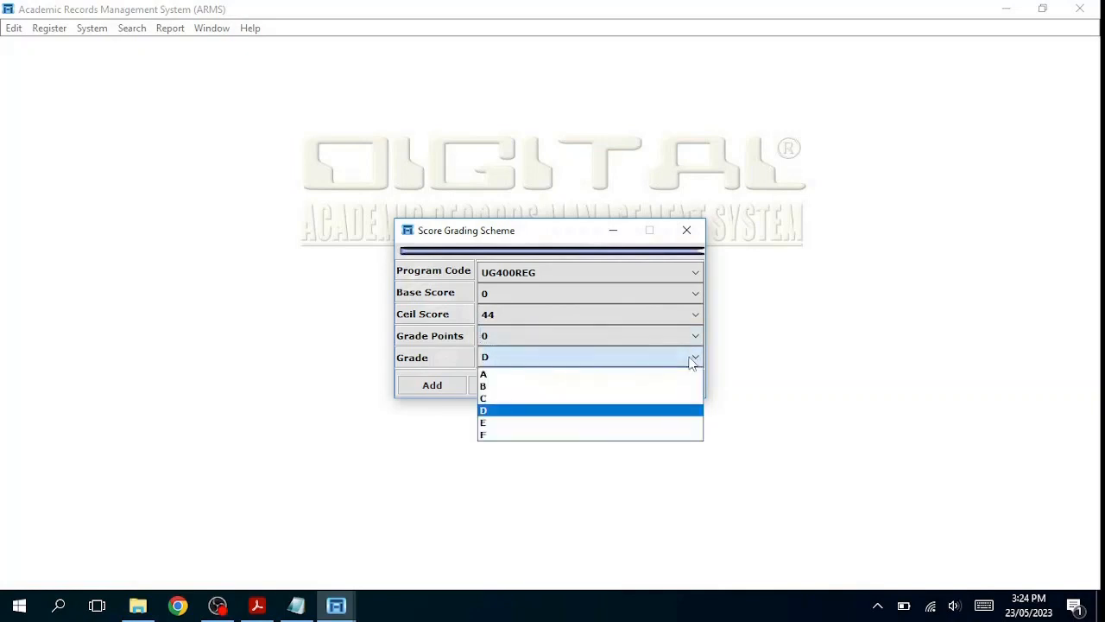
left_click(516, 441)
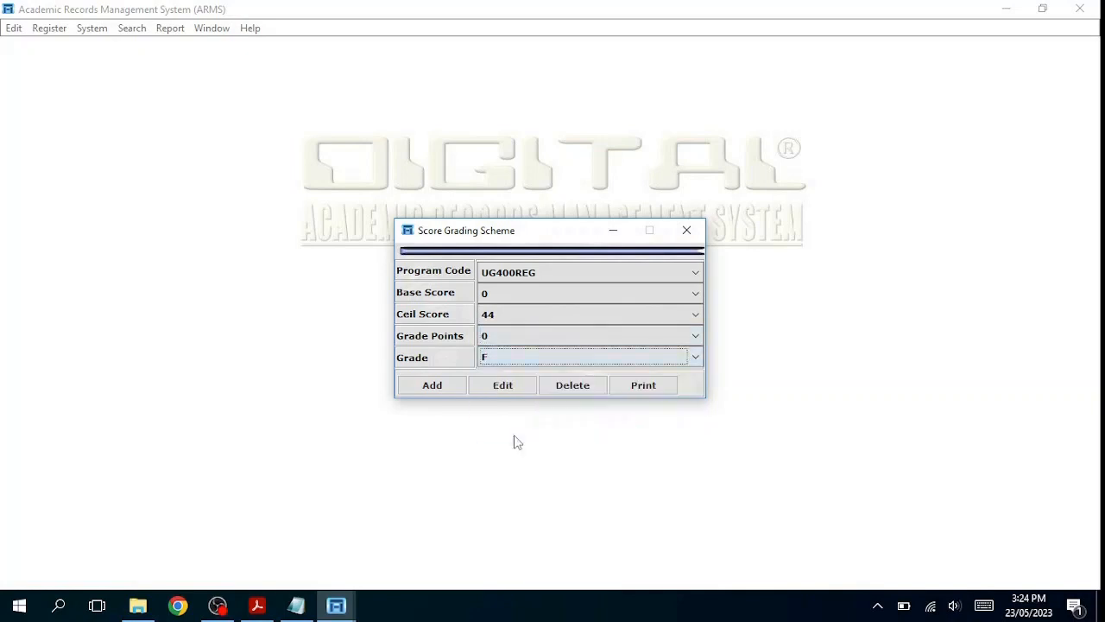
Step: Post and confirm the grade F entry, then close the Score Grading Scheme window
left_click(450, 384)
left_click(450, 385)
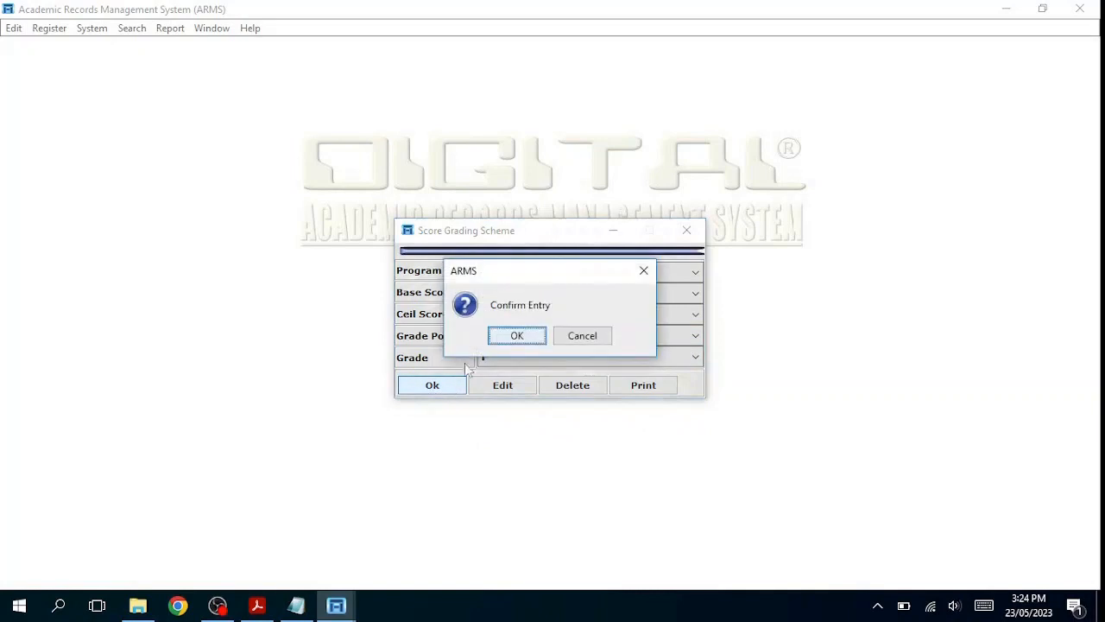
left_click(540, 334)
left_click(550, 337)
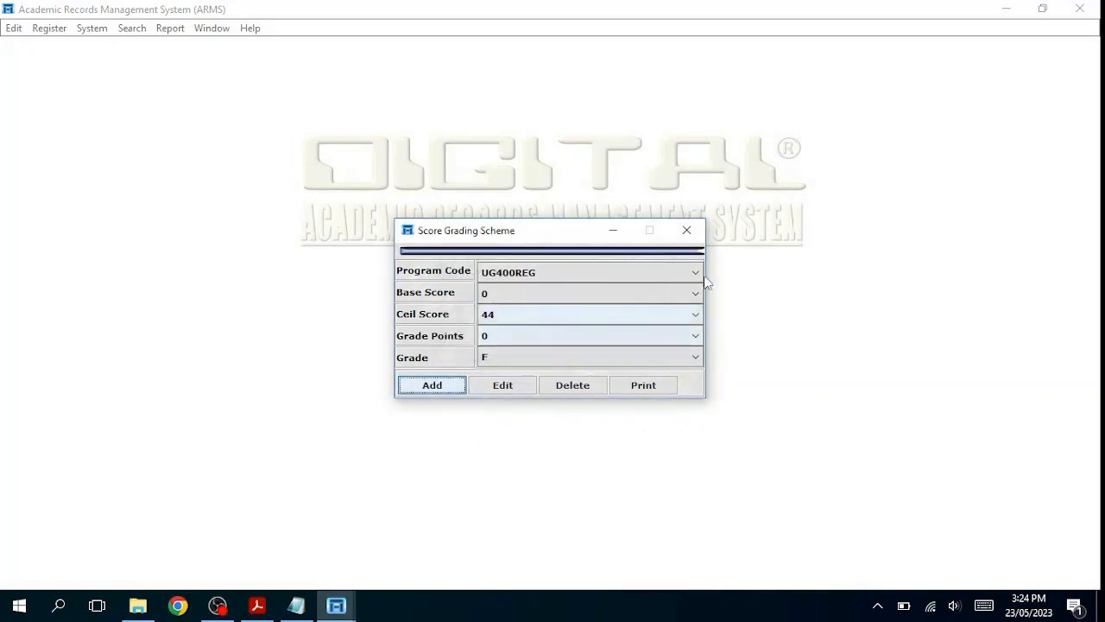
left_click(689, 232)
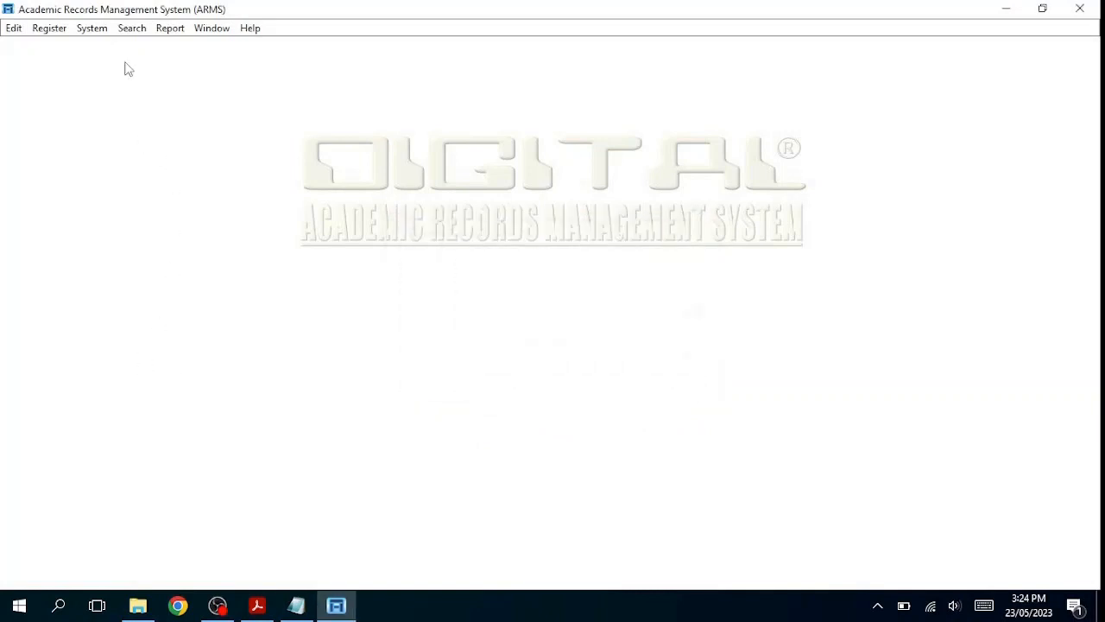
Step: Open Register > Programme Class Grading and dismiss the empty-table notice
left_click(51, 31)
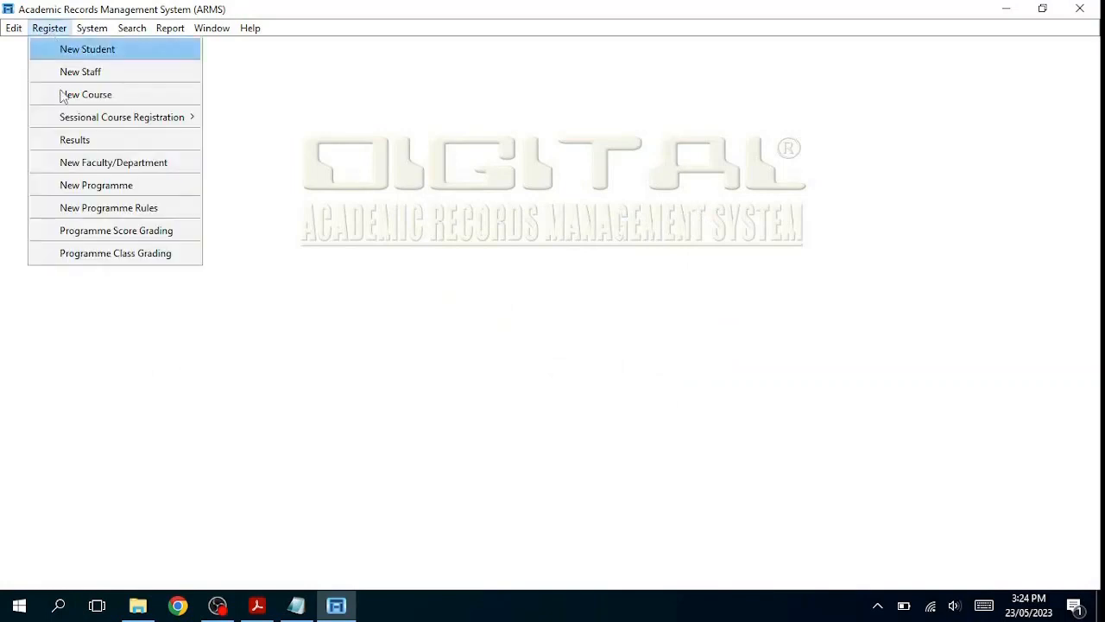
left_click(116, 254)
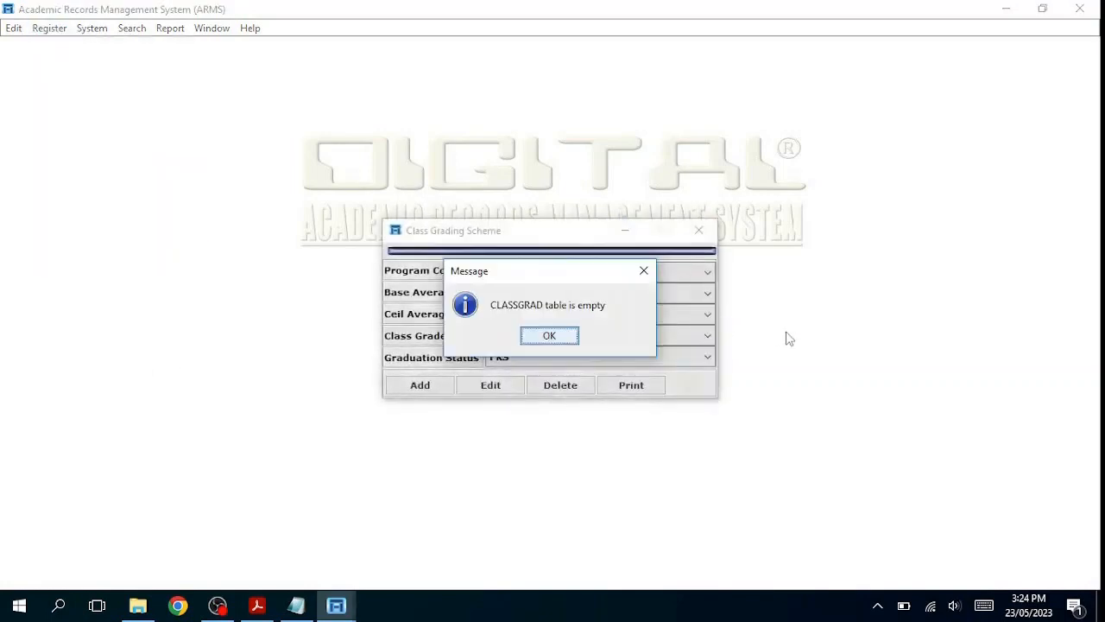
left_click(549, 335)
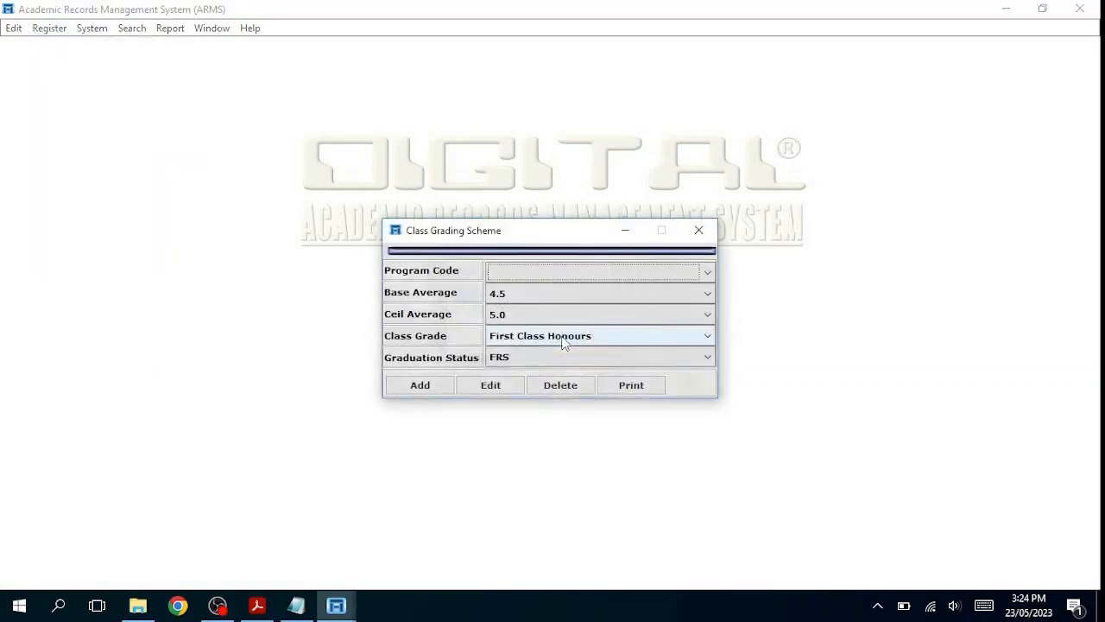
Step: Post the UG400REG First Class Honours entry for averages 4.5–5.0 with status FRS
left_click(420, 385)
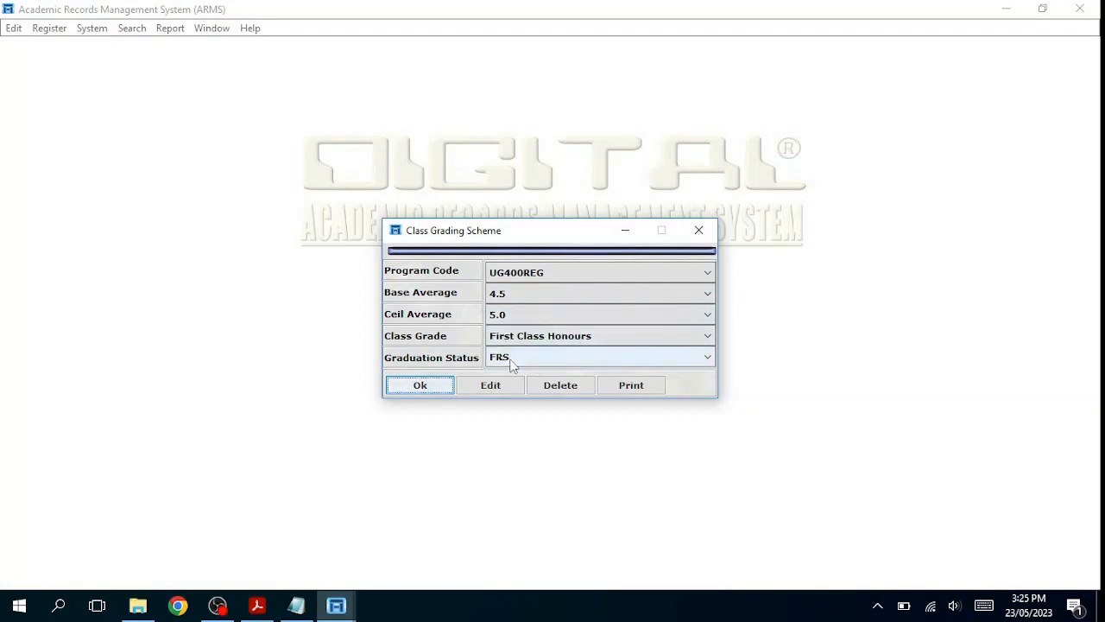
left_click(435, 388)
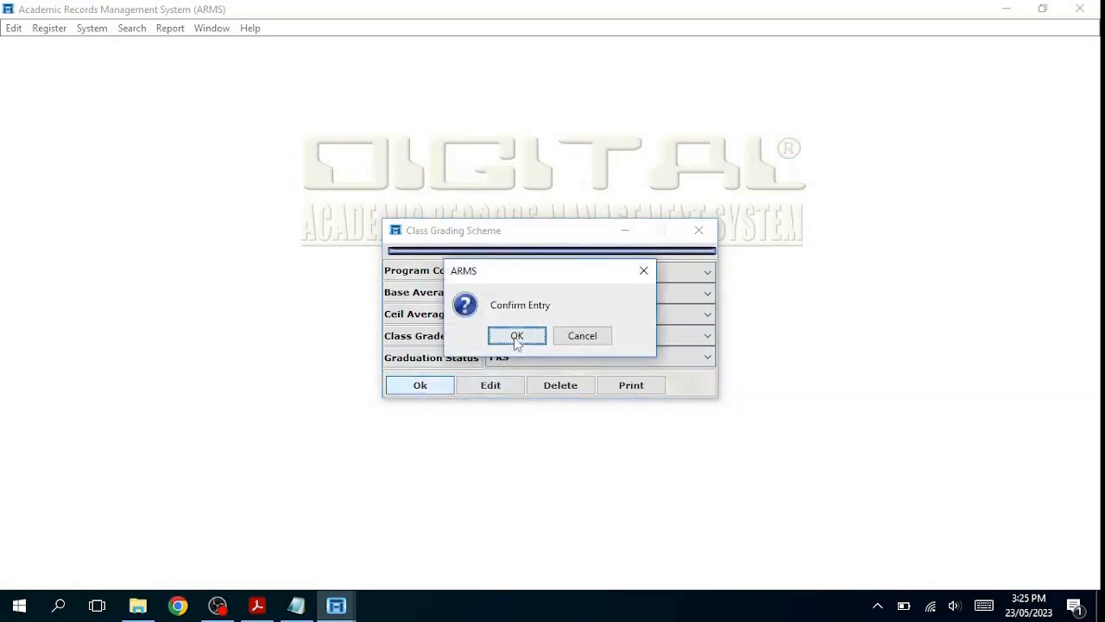
left_click(517, 342)
left_click(549, 338)
left_click(427, 390)
Step: Post a Second Class Honours (Upper Division) band for averages 3.5 to 4.49
left_click(709, 294)
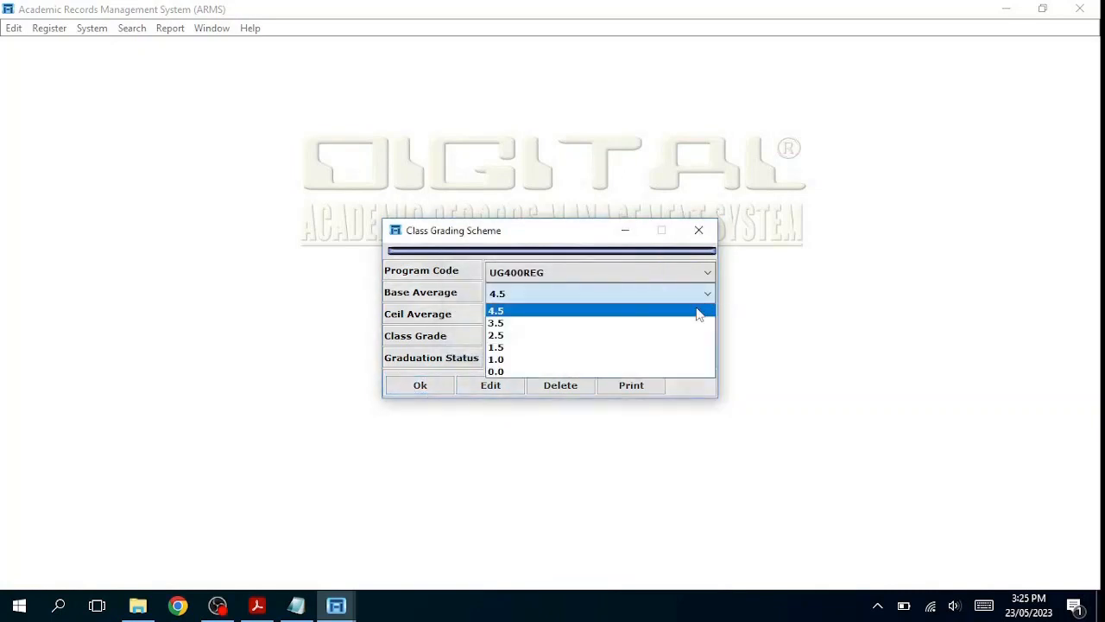
left_click(682, 323)
left_click(708, 316)
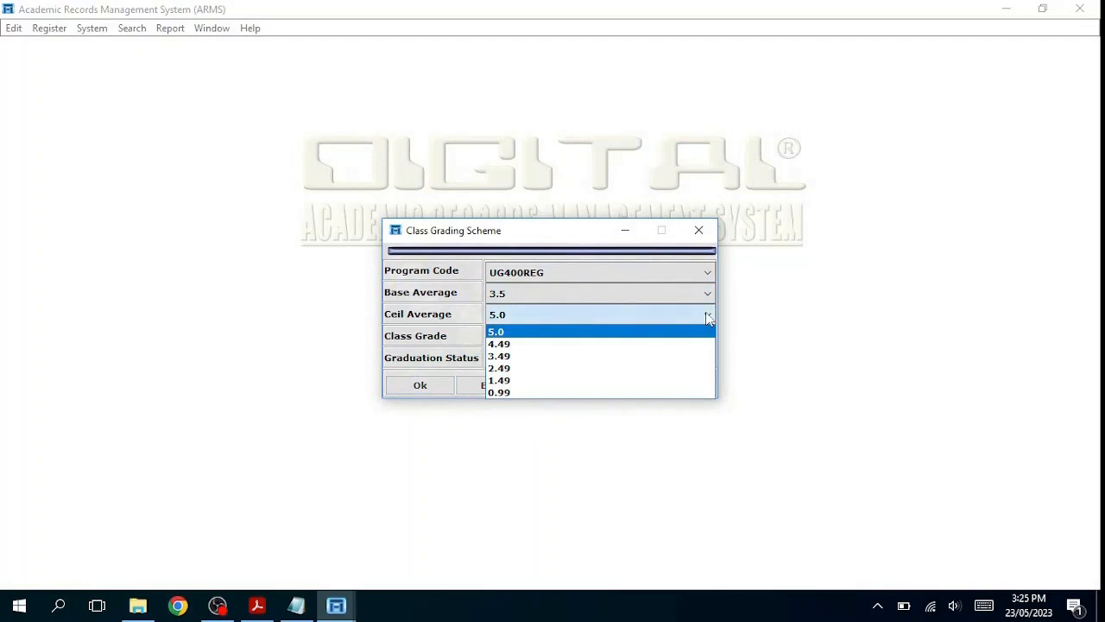
left_click(652, 345)
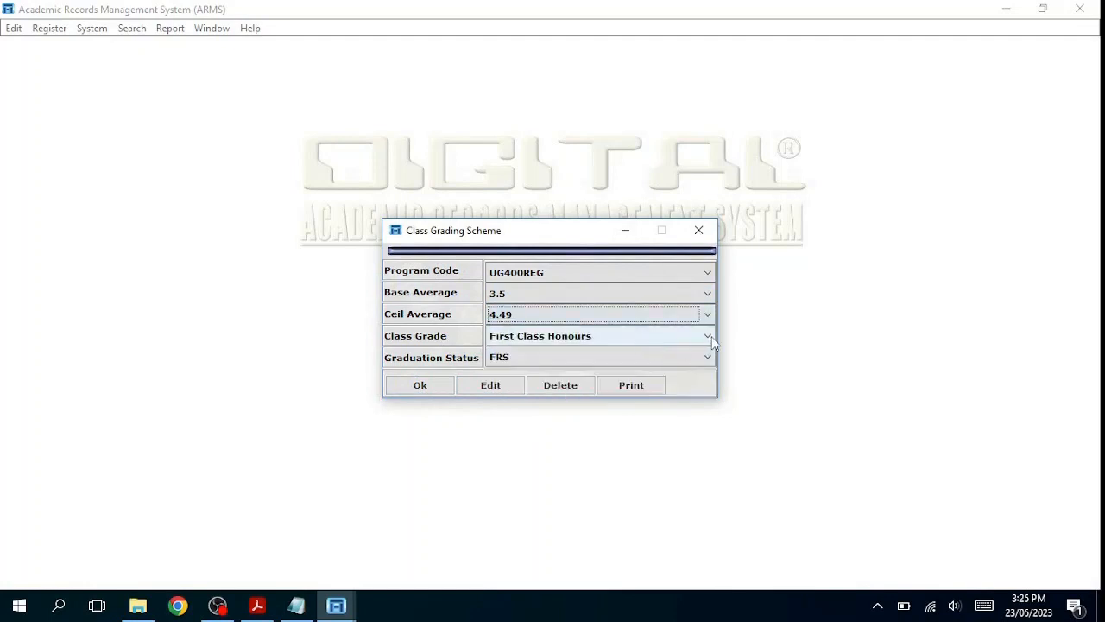
left_click(708, 336)
left_click(681, 363)
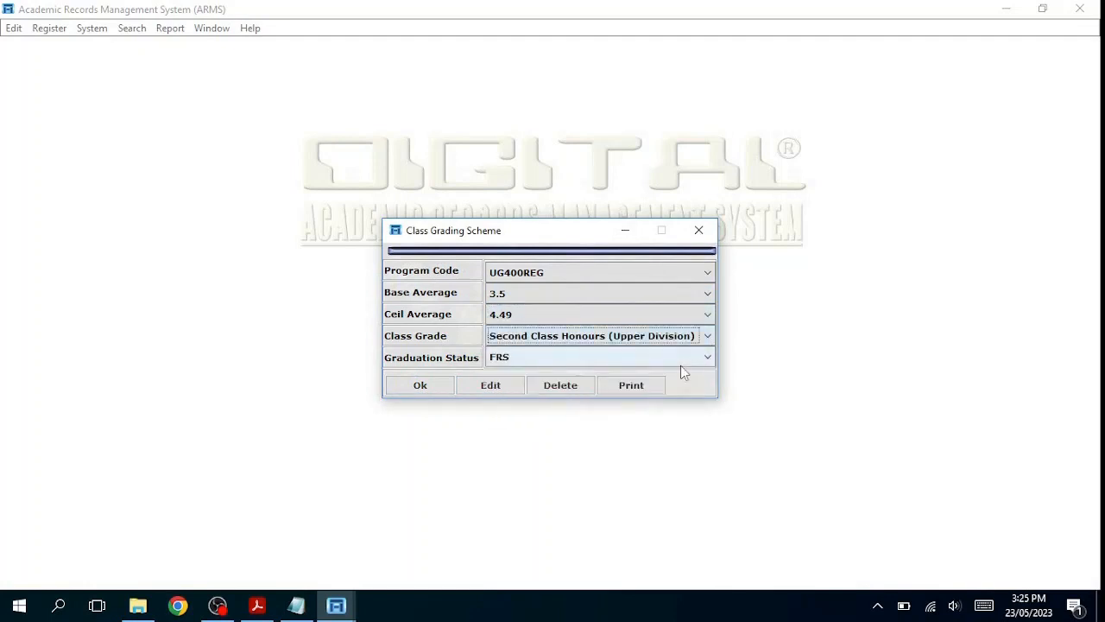
left_click(429, 387)
left_click(516, 337)
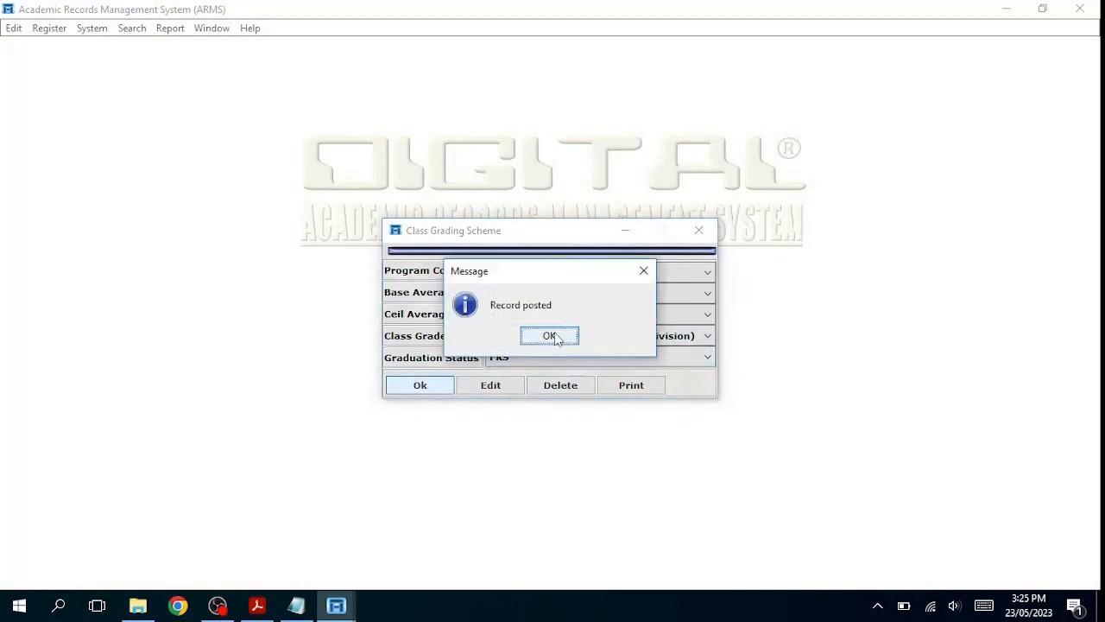
left_click(550, 336)
Step: Post a Second Class Honours (Lower Division) band for averages 2.5 to 3.49
left_click(708, 293)
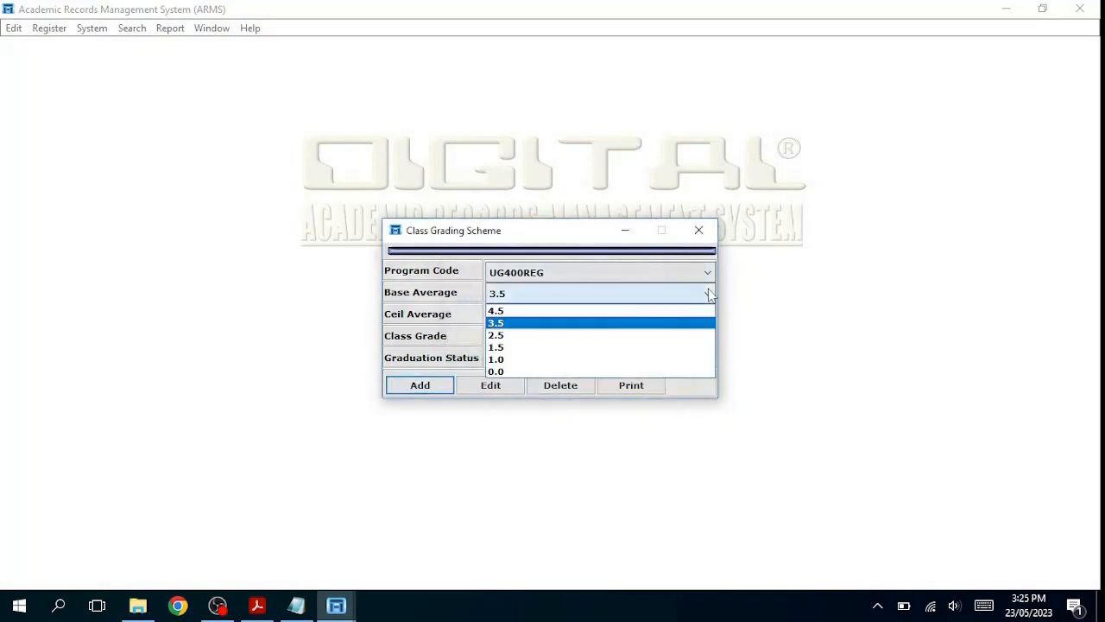
left_click(675, 334)
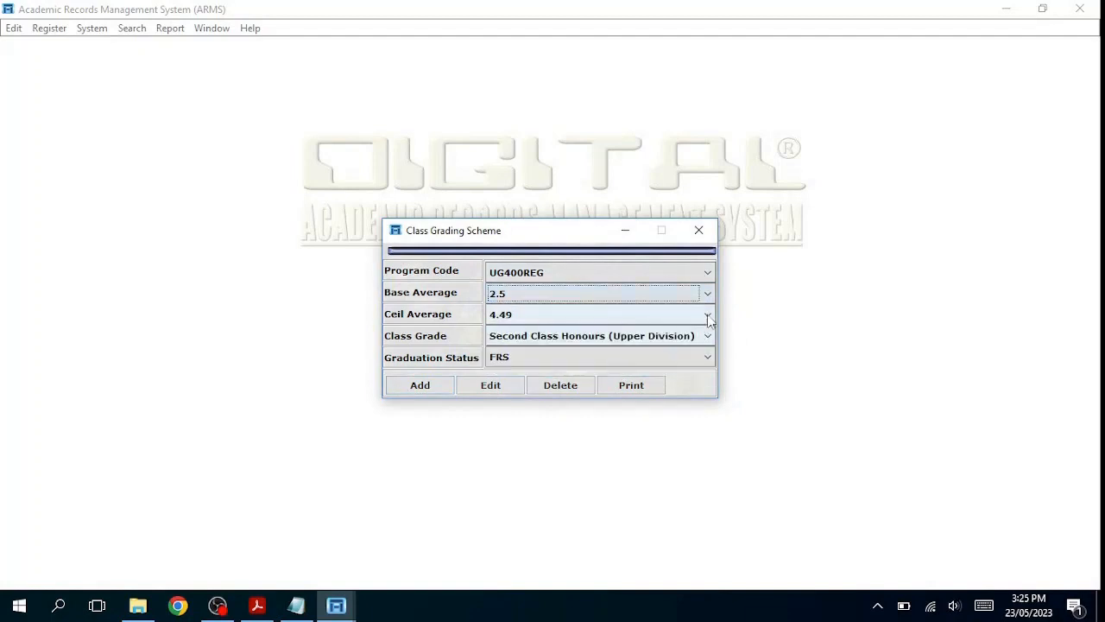
left_click(707, 316)
left_click(695, 356)
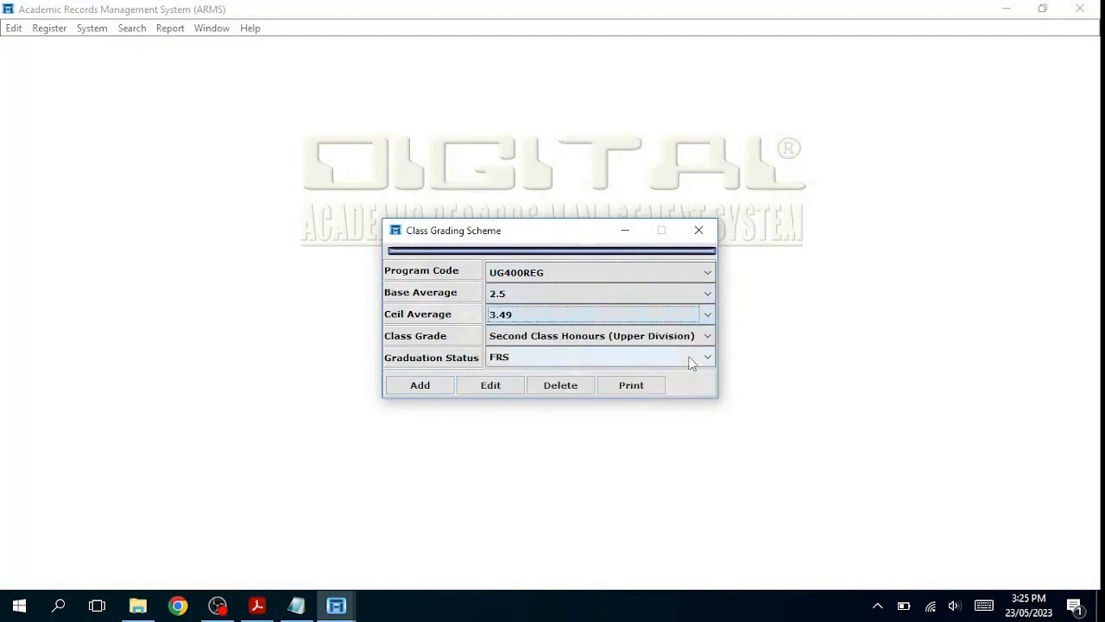
left_click(705, 341)
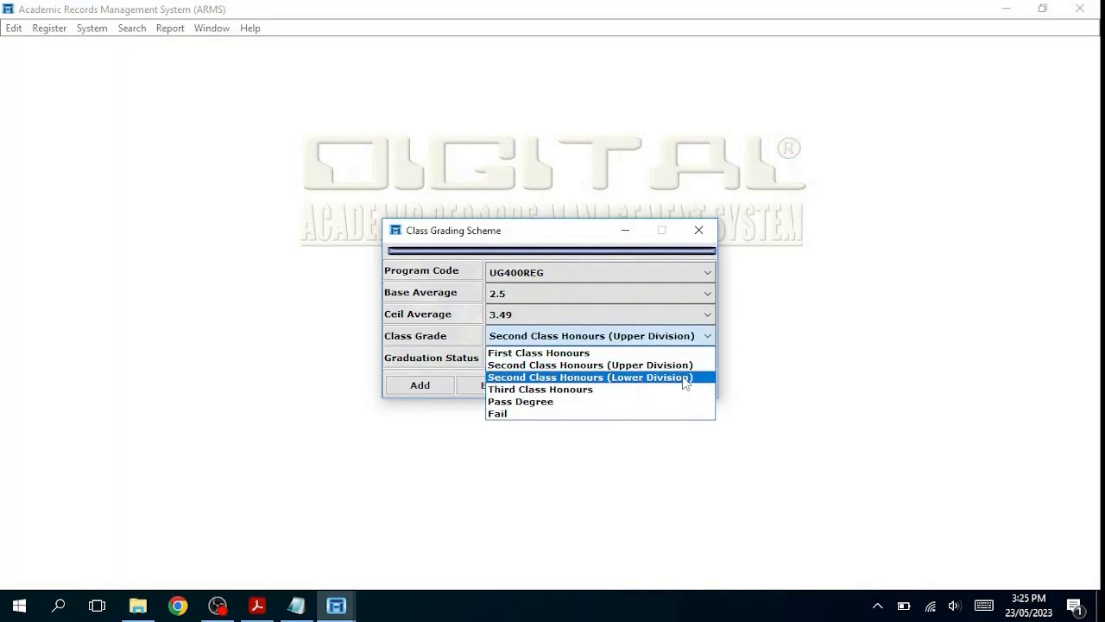
left_click(682, 376)
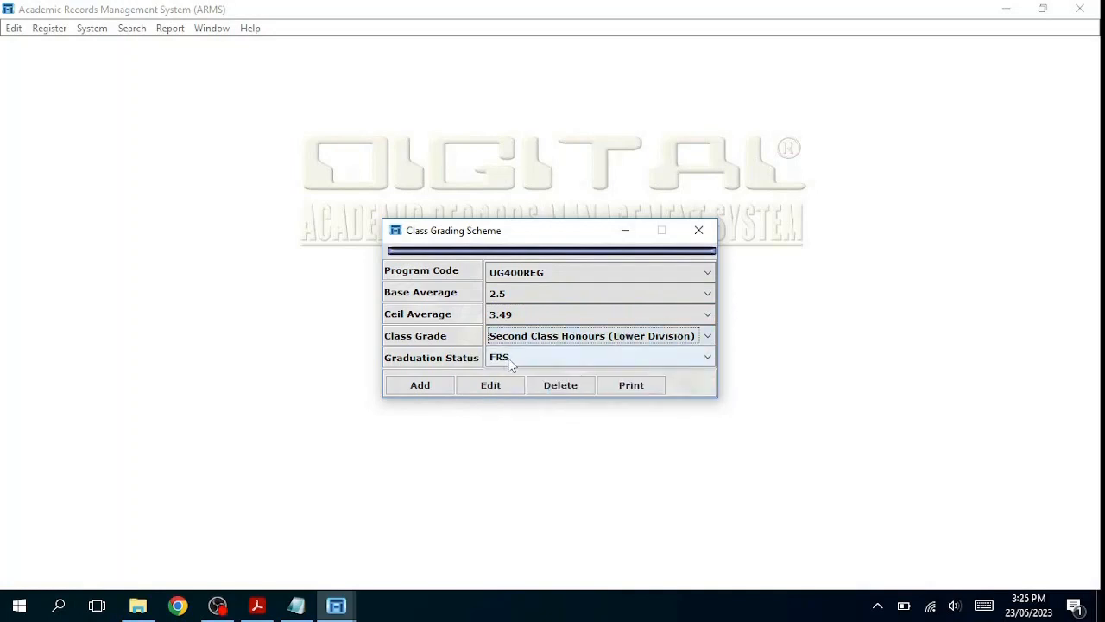
left_click(437, 390)
left_click(431, 387)
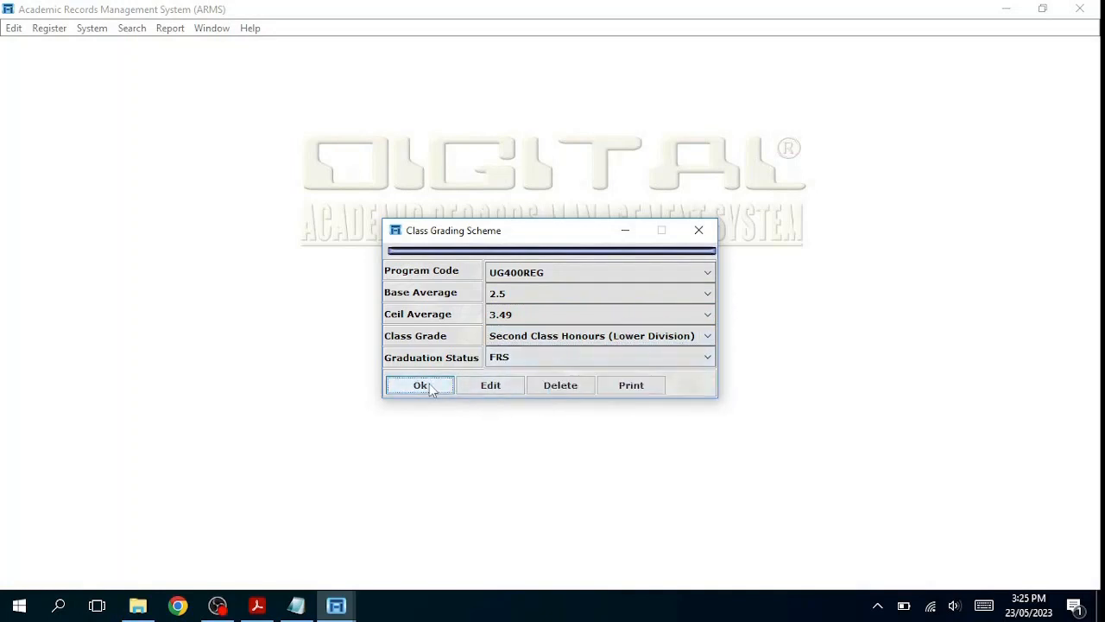
left_click(511, 337)
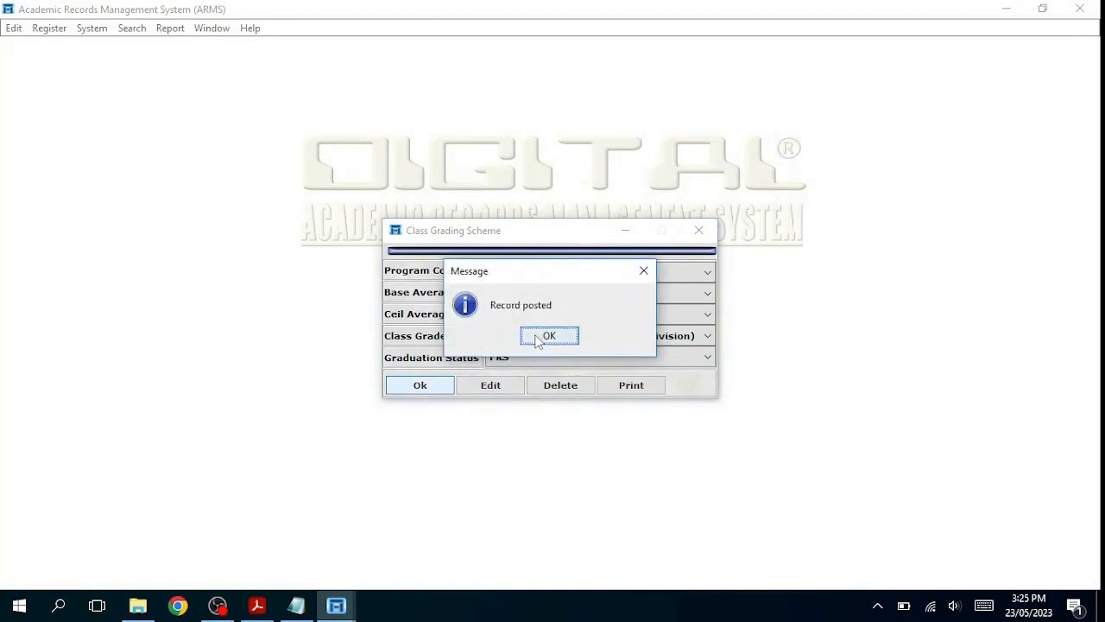
left_click(550, 338)
left_click(423, 387)
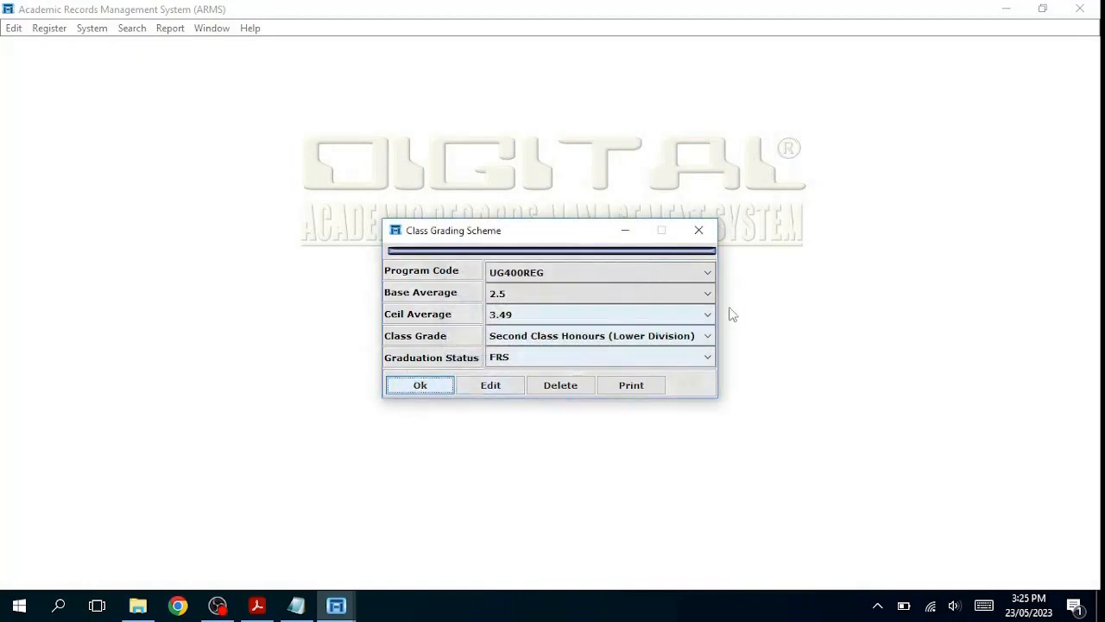
Step: Post a Third Class Honours band for averages 1.5–2.49, keeping graduation status FRS
left_click(713, 296)
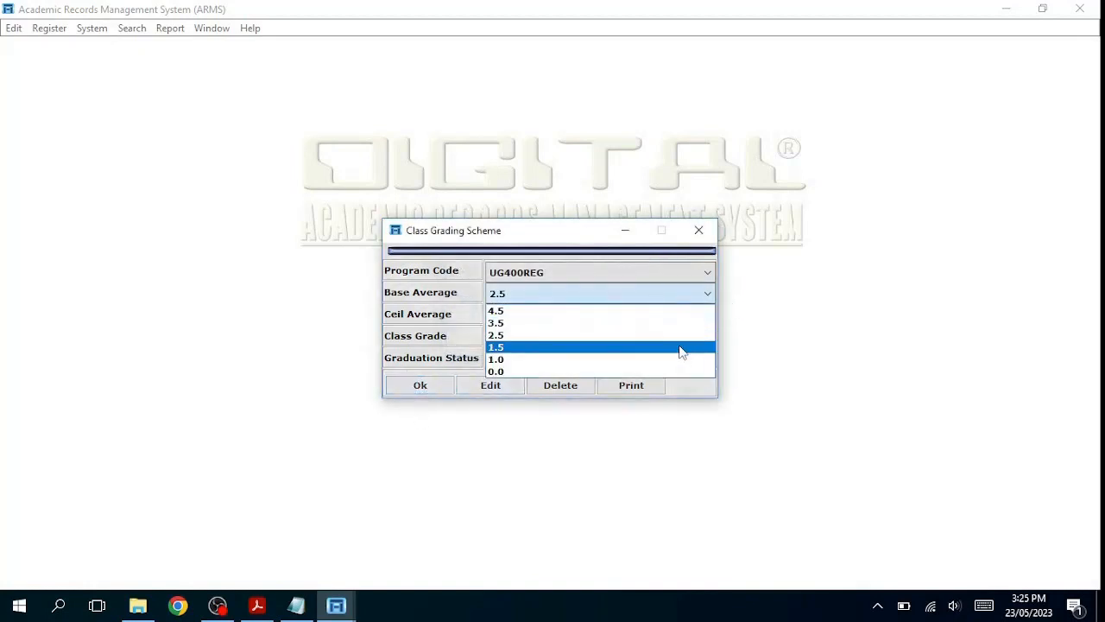
left_click(680, 348)
left_click(708, 318)
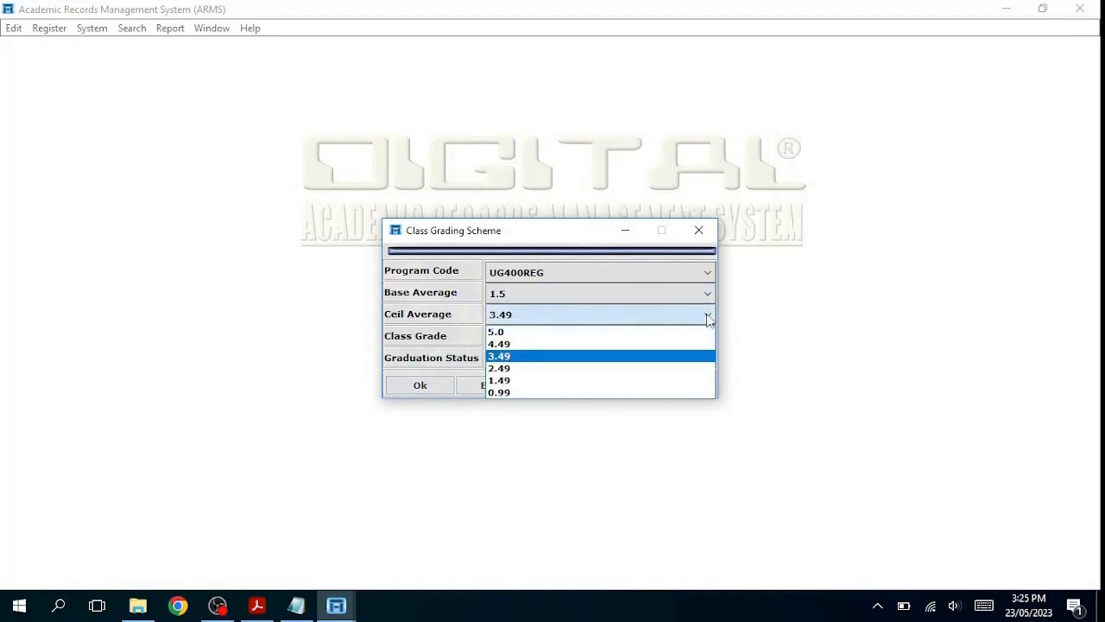
left_click(670, 368)
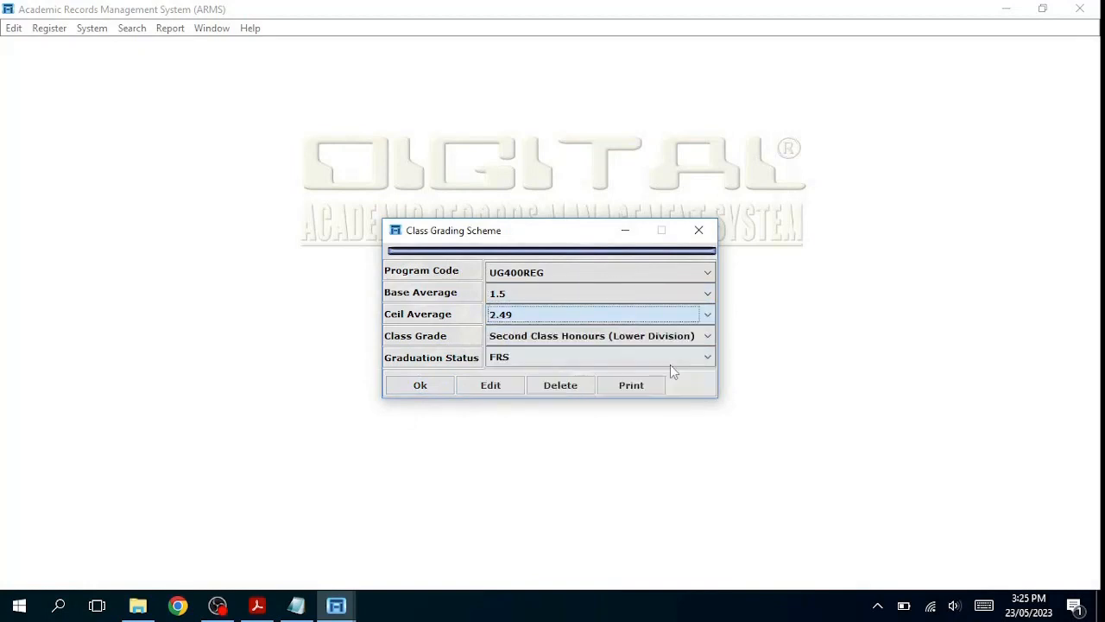
left_click(708, 336)
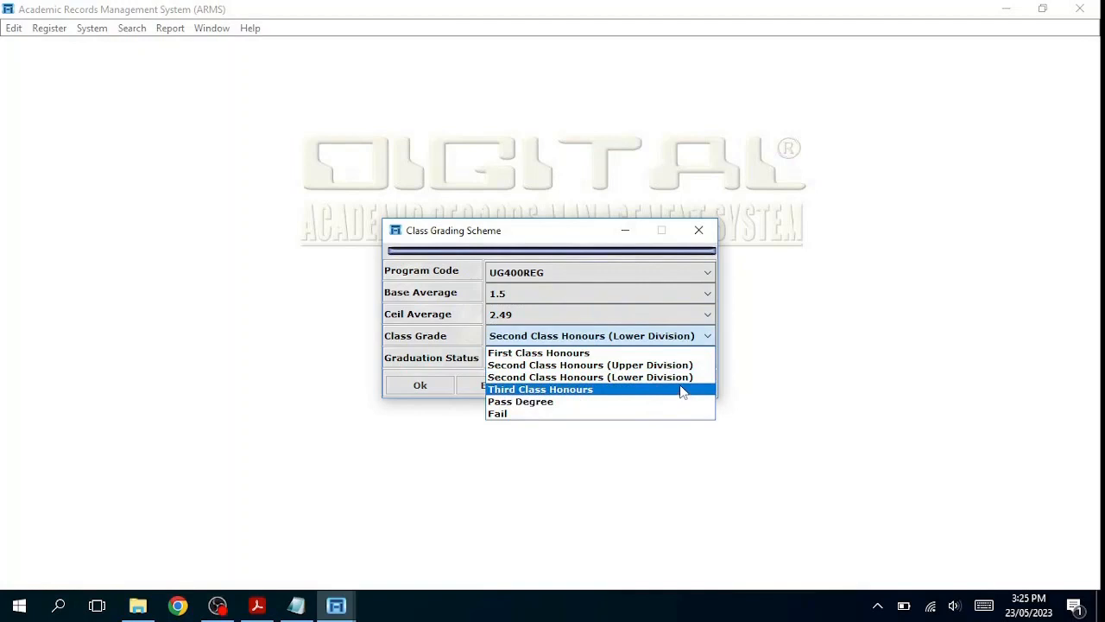
left_click(682, 391)
left_click(708, 356)
left_click(708, 357)
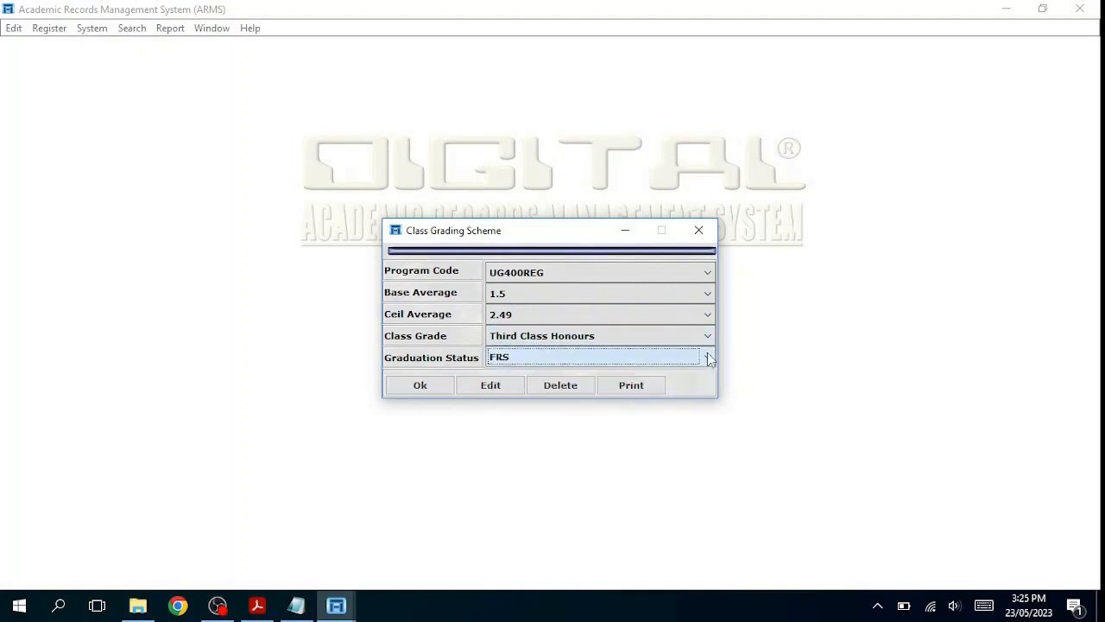
left_click(423, 386)
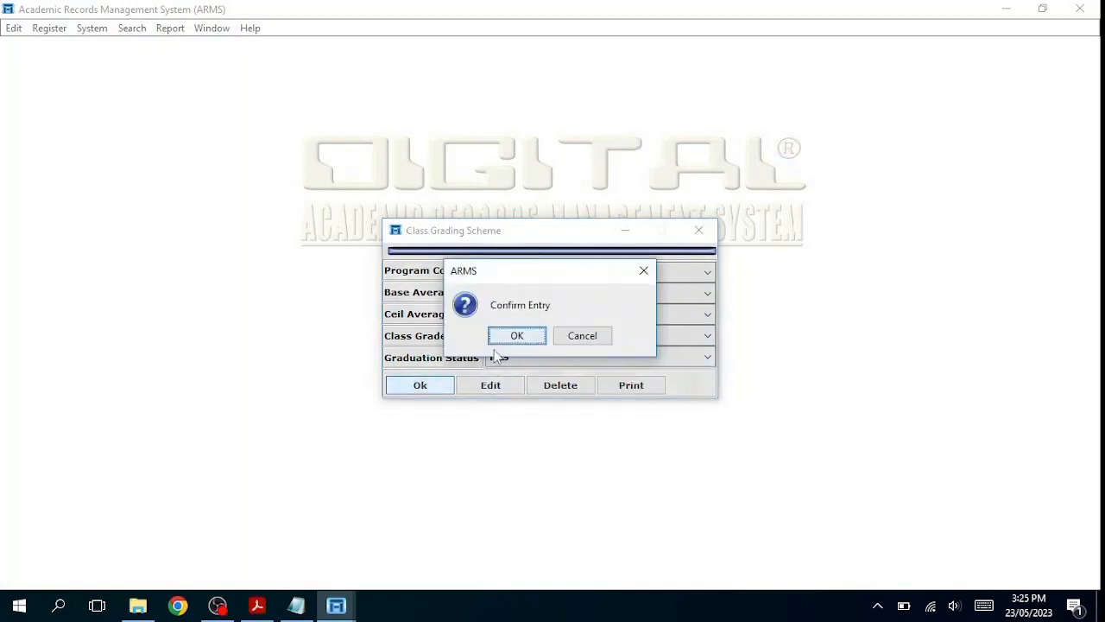
left_click(521, 337)
left_click(536, 338)
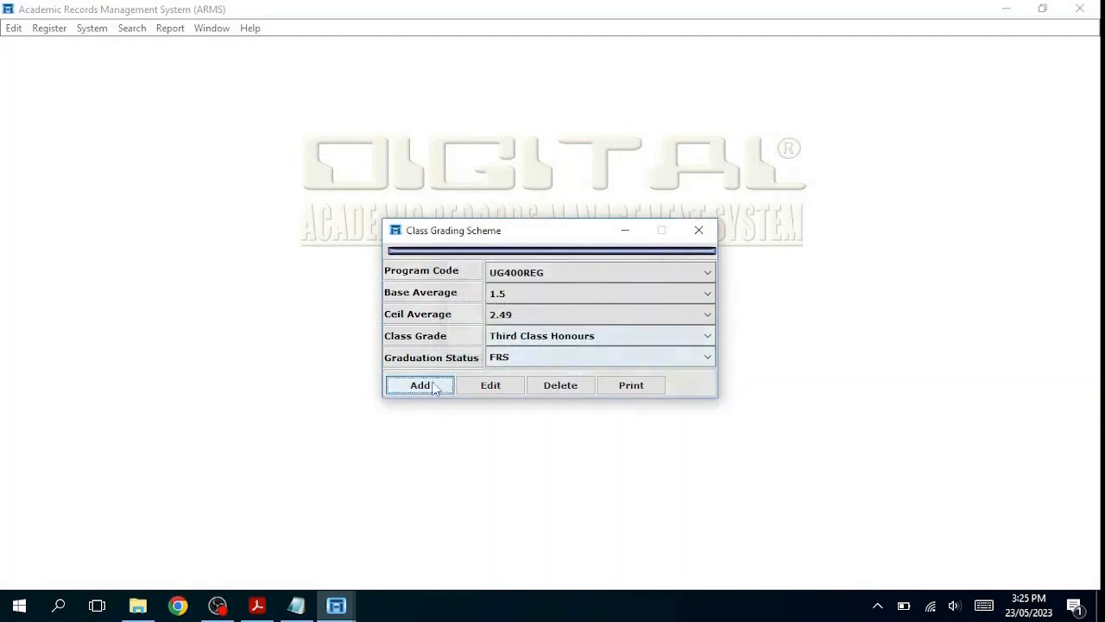
Step: Choose Base Average 0.0, Ceil Average 1.49, class grade Fail and status FRNS
left_click(708, 295)
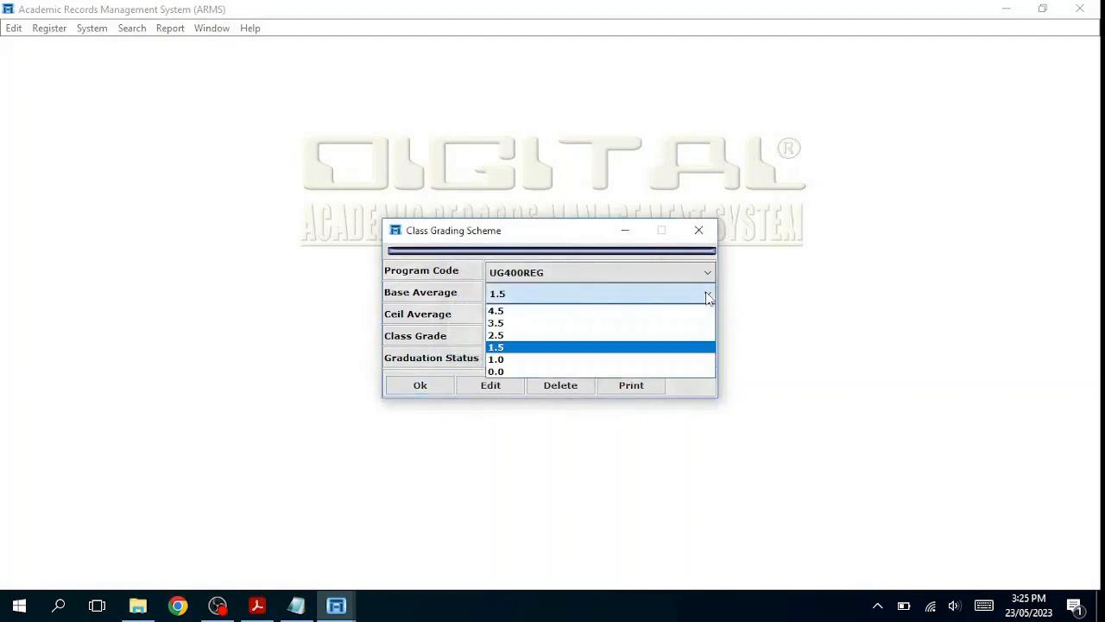
left_click(637, 371)
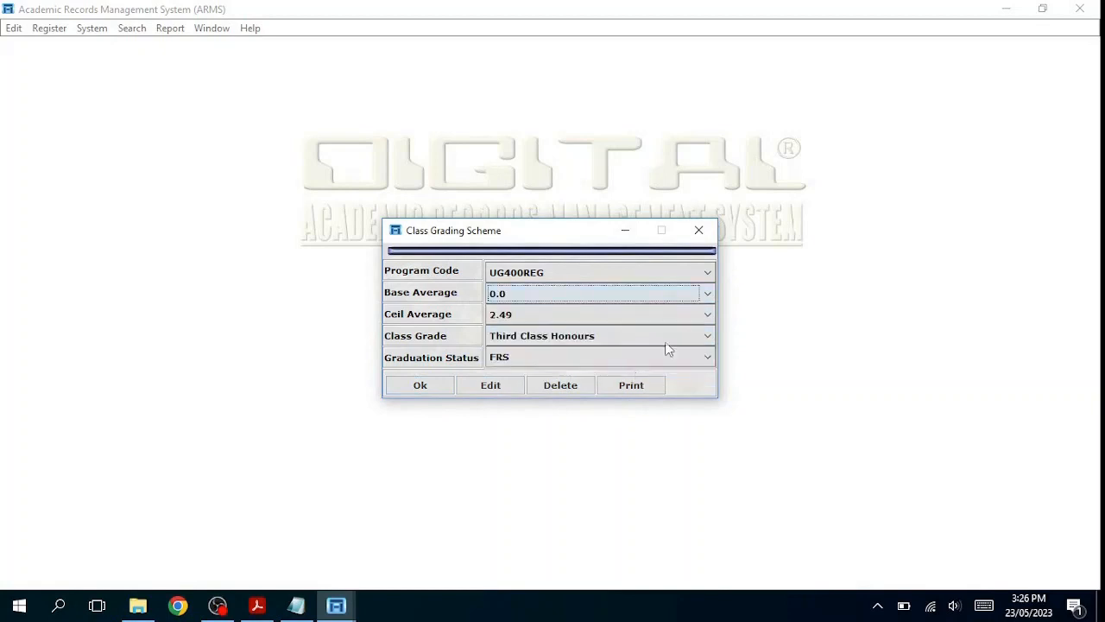
left_click(708, 317)
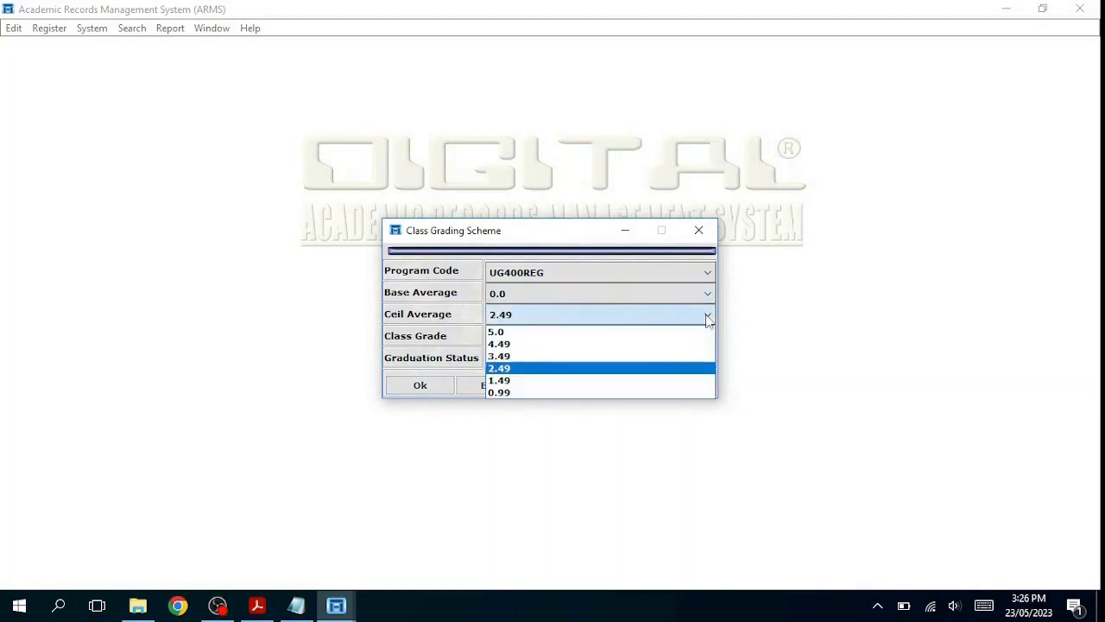
left_click(637, 381)
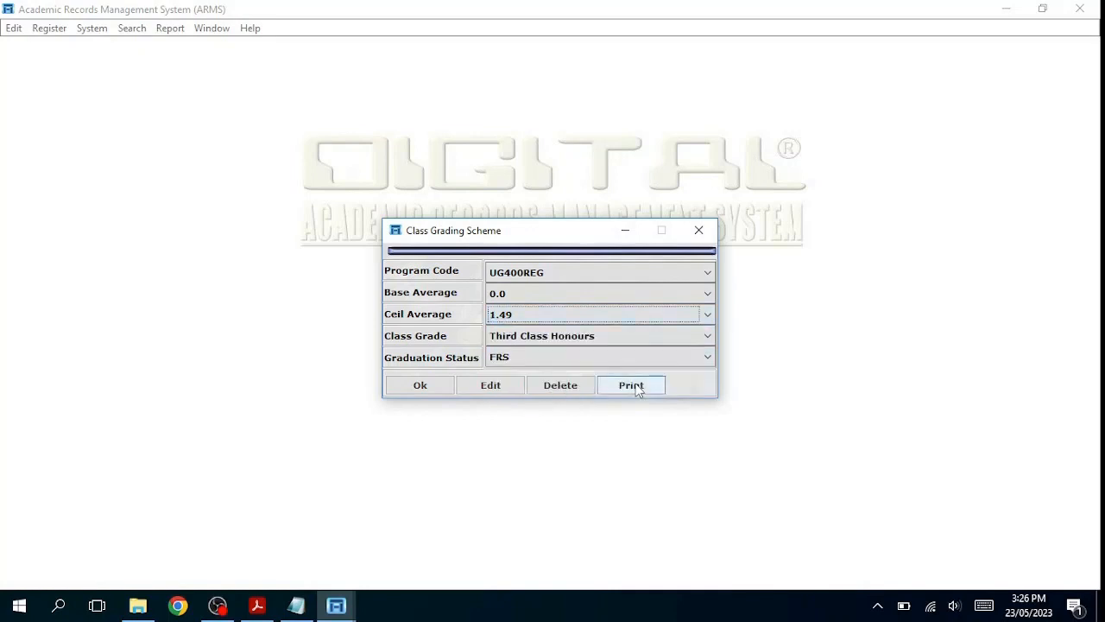
left_click(639, 335)
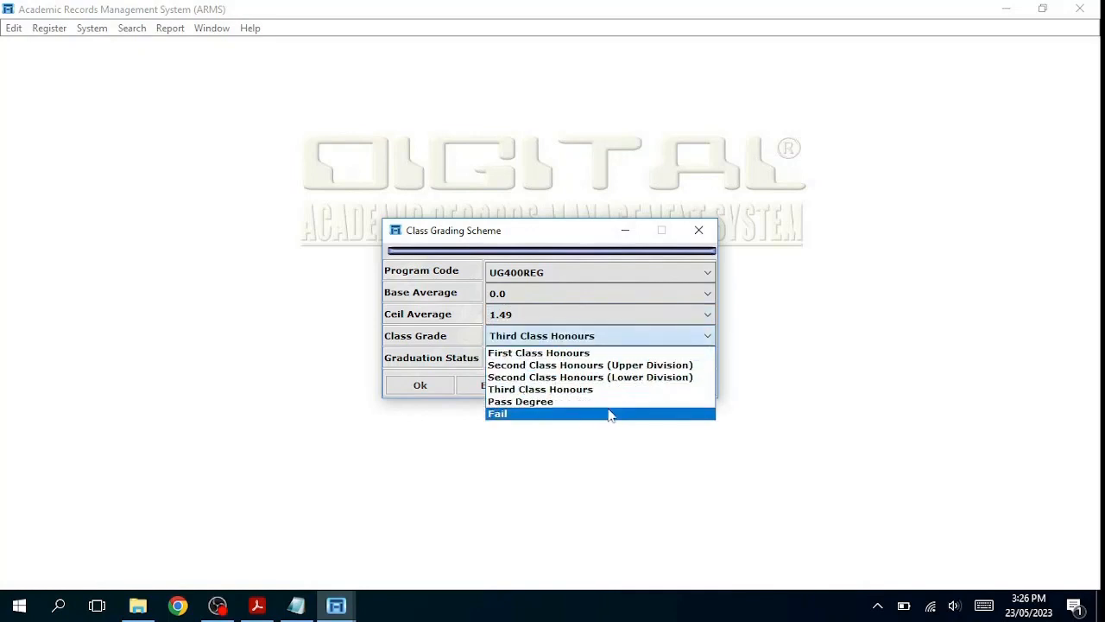
left_click(609, 414)
left_click(707, 357)
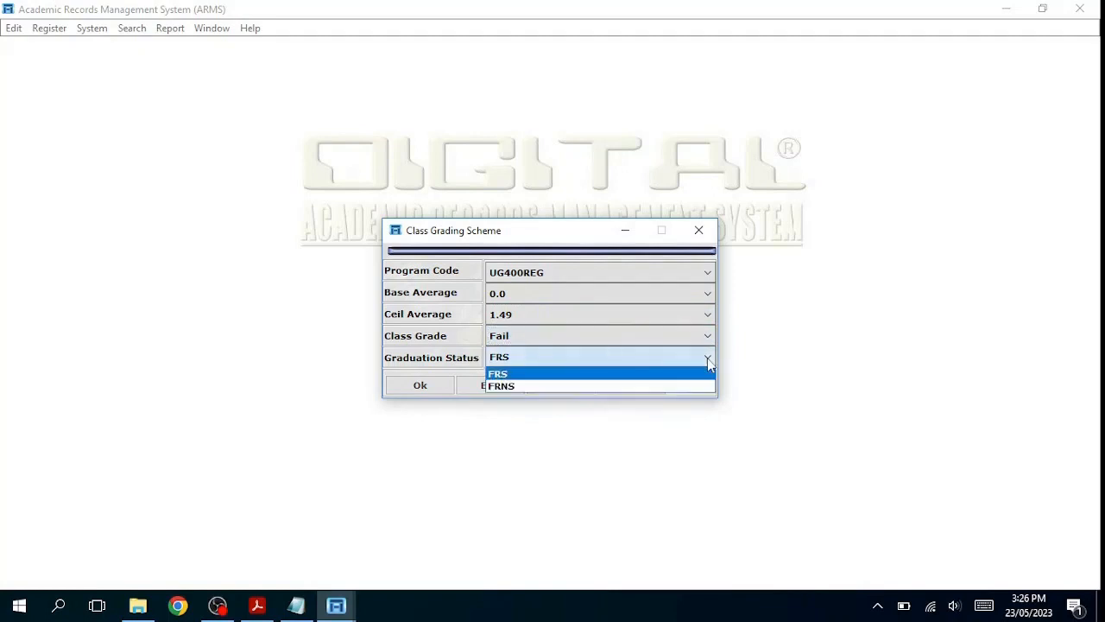
left_click(627, 390)
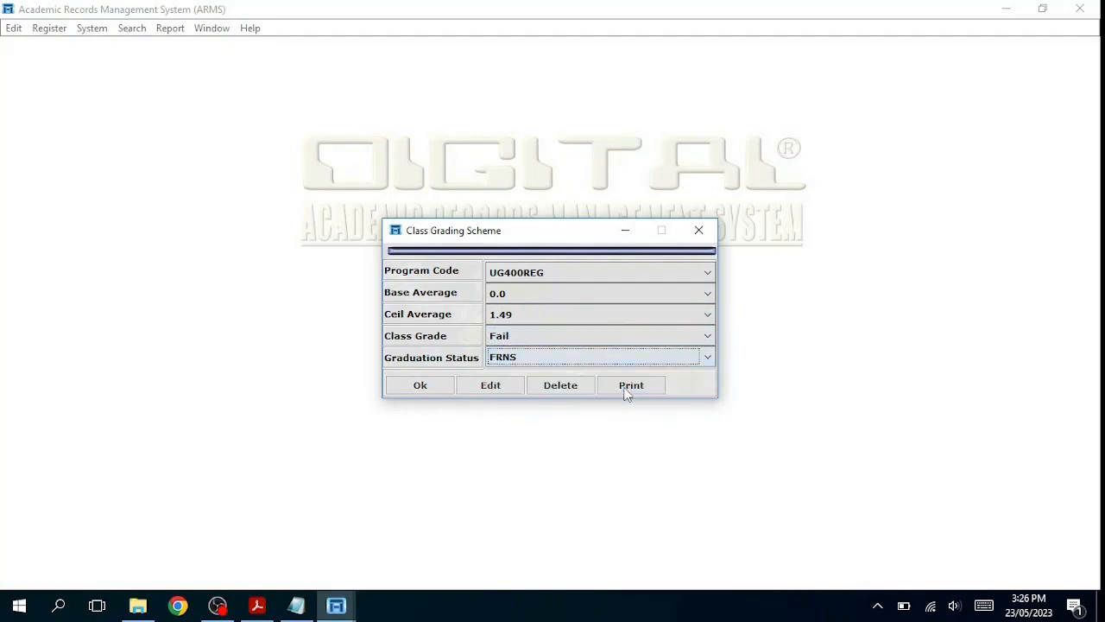
Step: Post and confirm the Fail entry, then close the Class Grading Scheme form
left_click(420, 387)
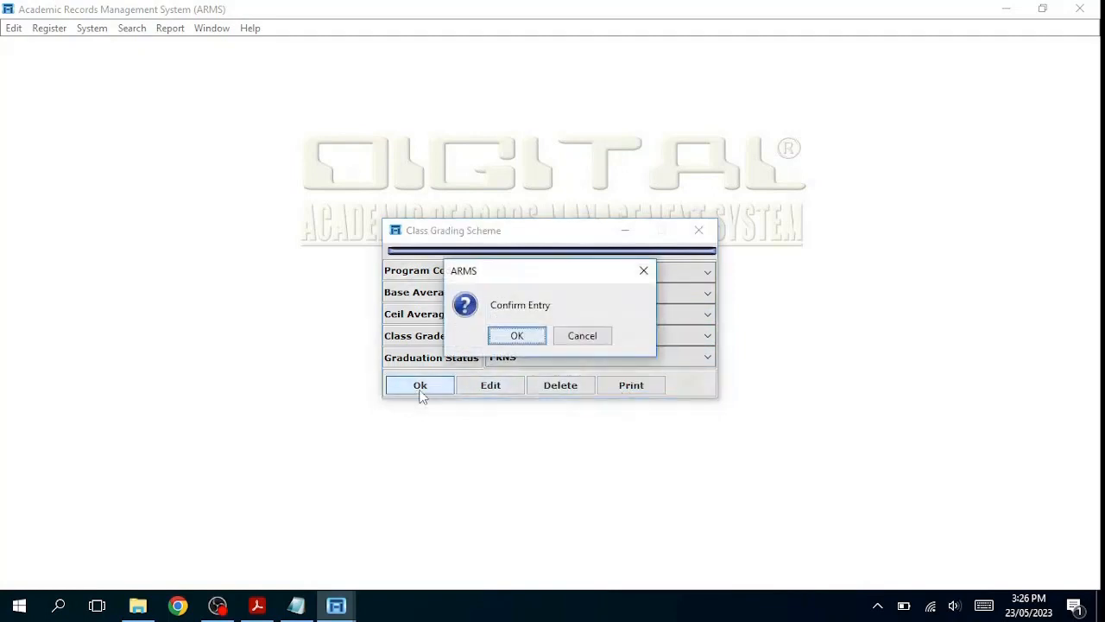
left_click(508, 337)
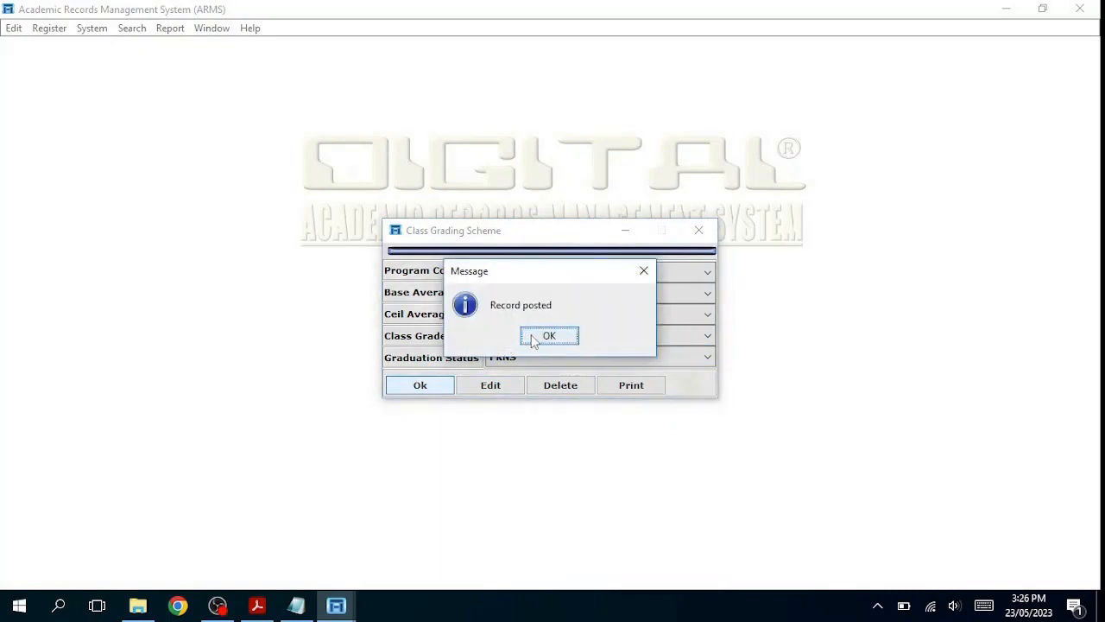
left_click(531, 335)
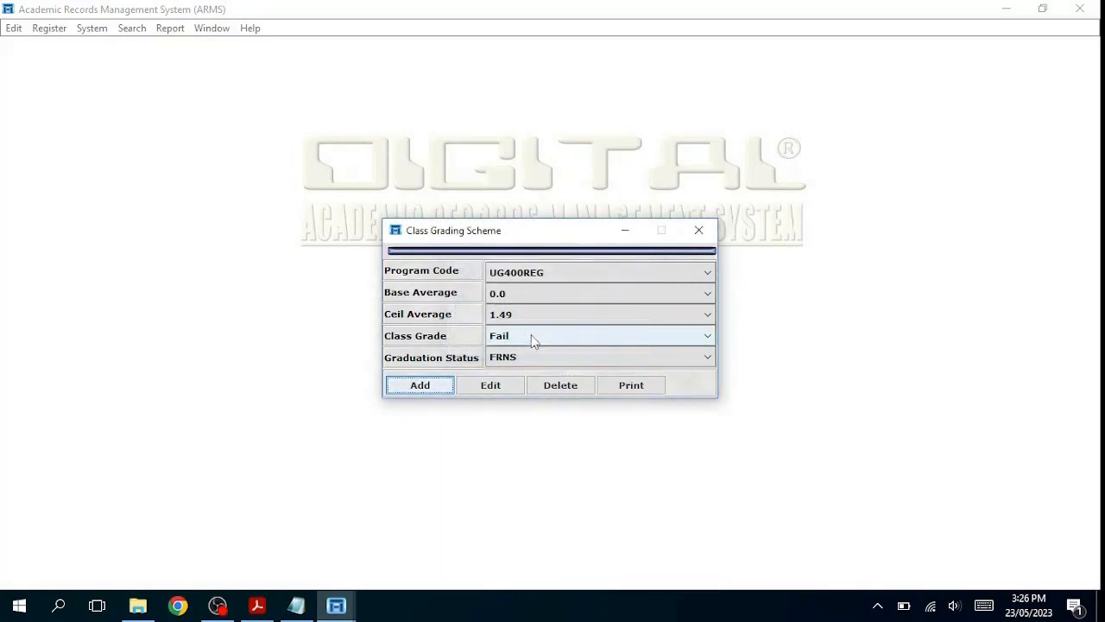
left_click(698, 230)
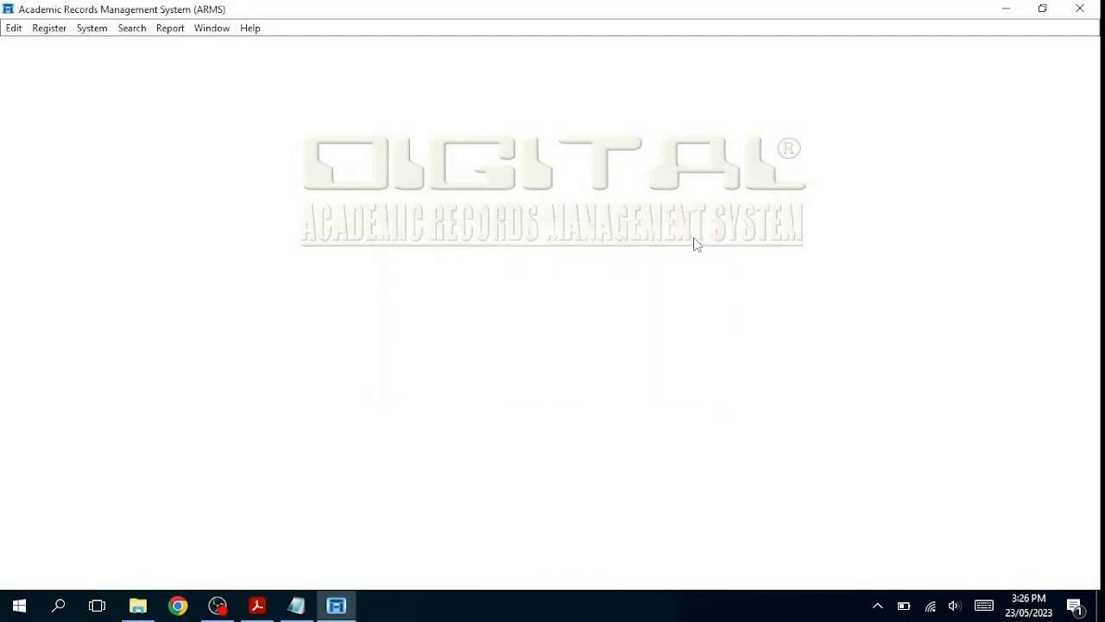
Step: Open the programme rules administration view, narrow the score grading columns, and select UG400REG
left_click(53, 33)
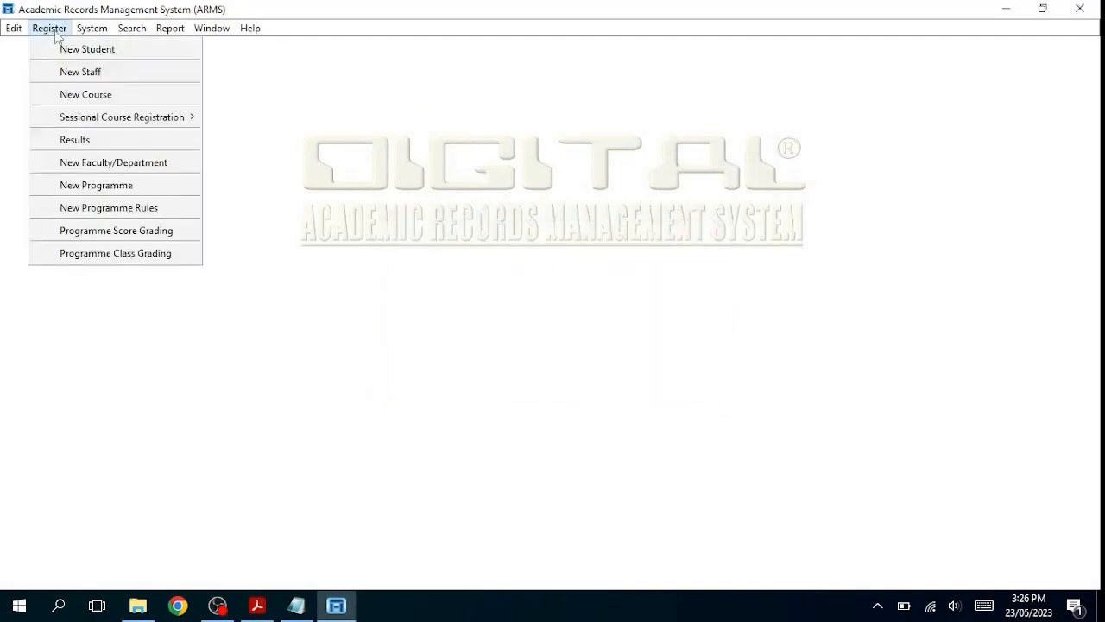
left_click(121, 212)
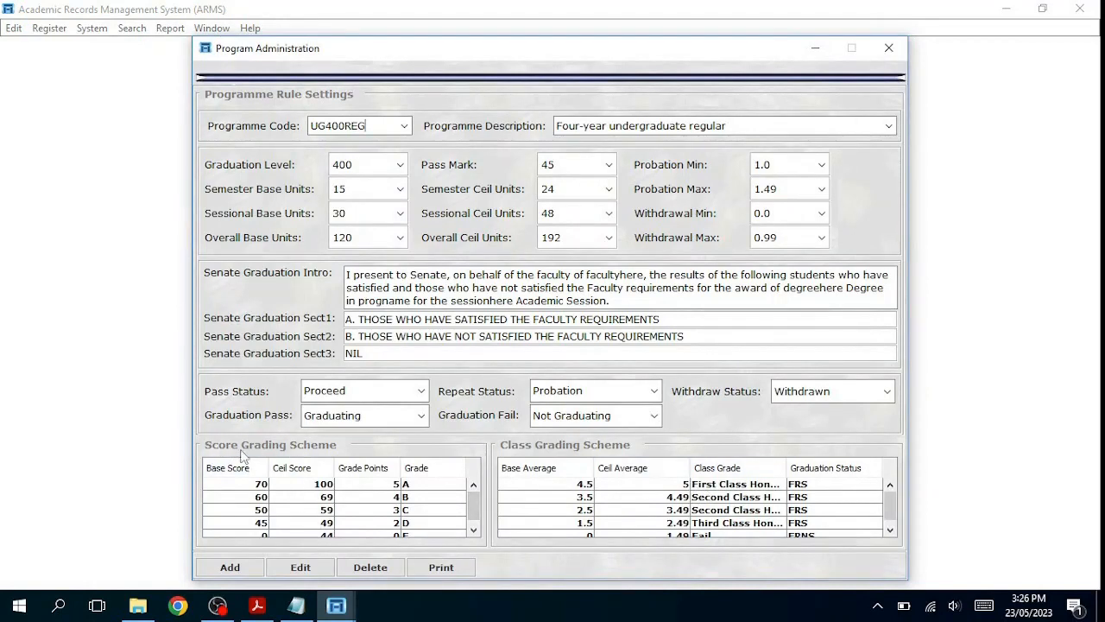
left_click_drag(267, 467, 308, 467)
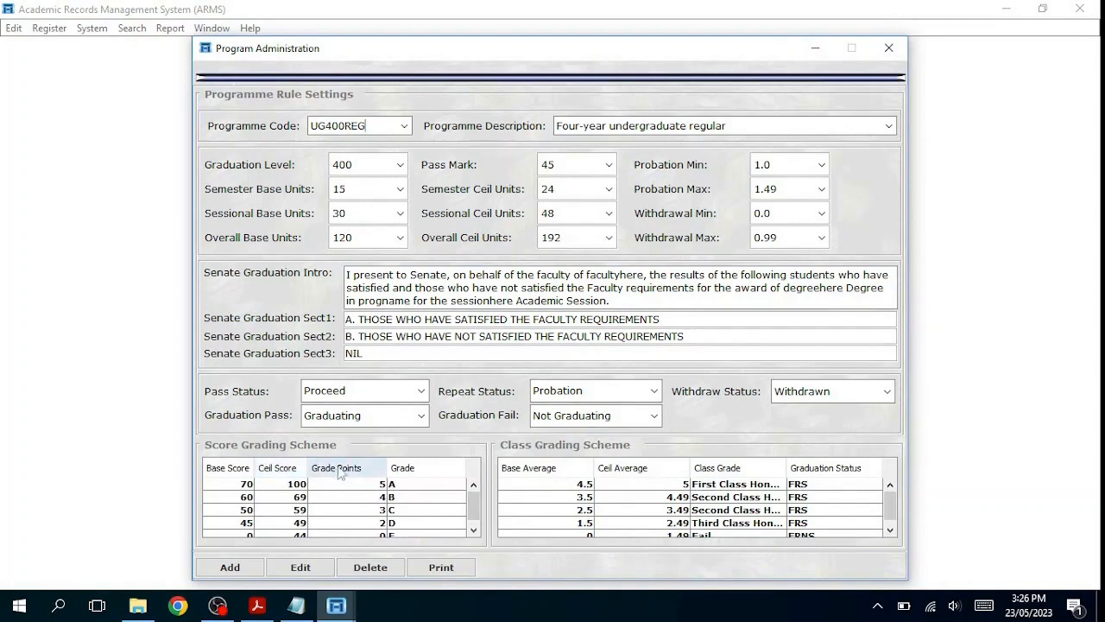
left_click_drag(390, 467, 366, 467)
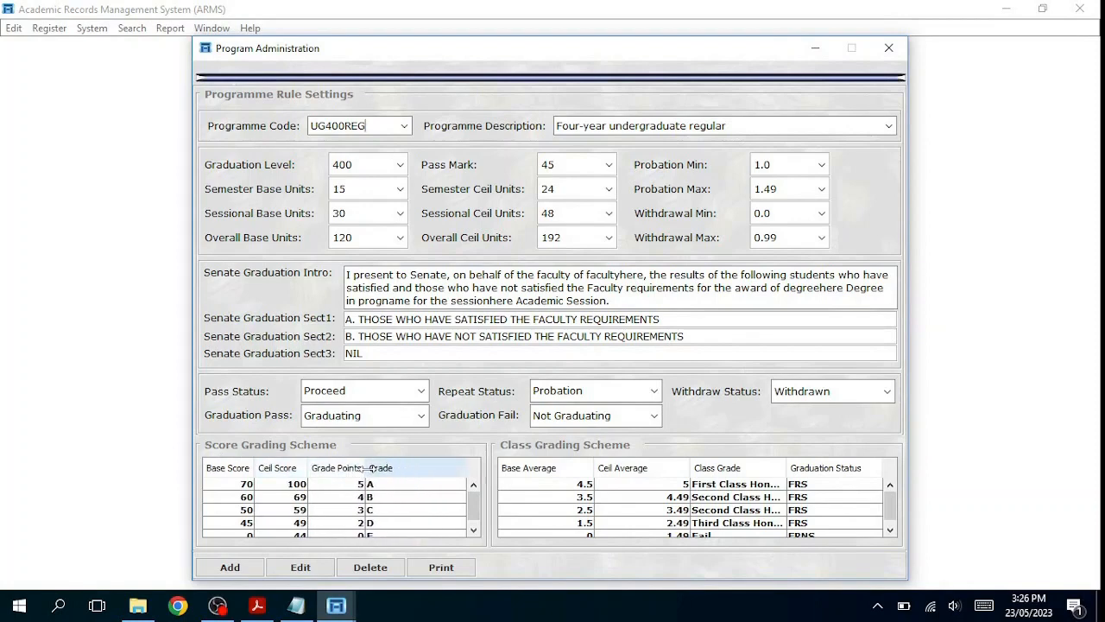
scroll(474, 505, "down", 1)
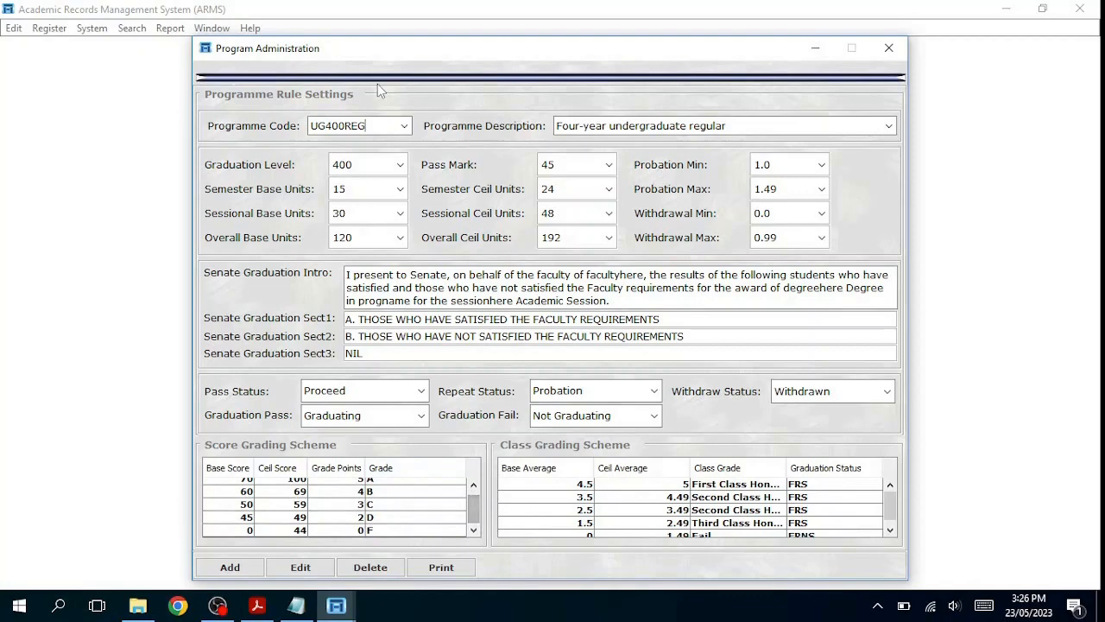
double_click(344, 126)
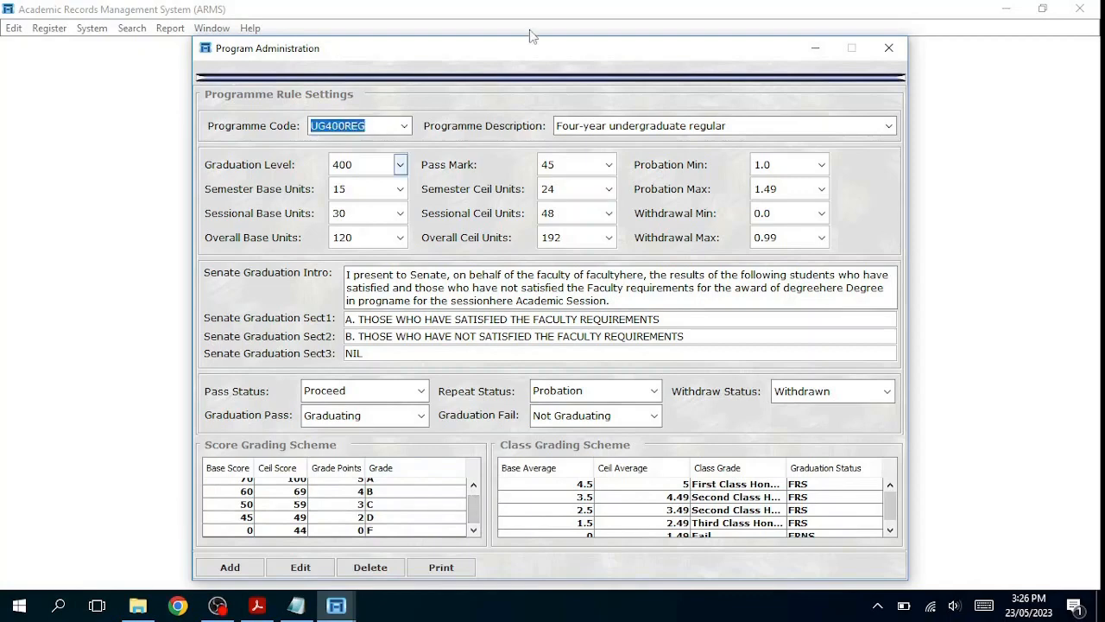
Step: Narrow the Base Average column so the Class Grade column gets more room
left_click_drag(484, 47, 489, 25)
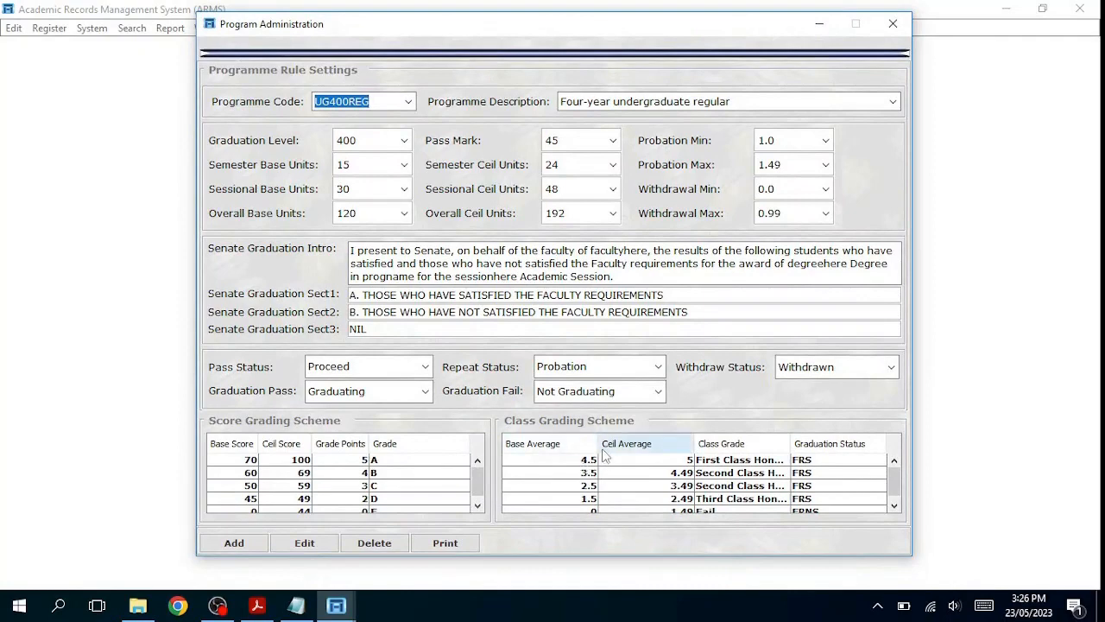
left_click_drag(596, 445, 583, 446)
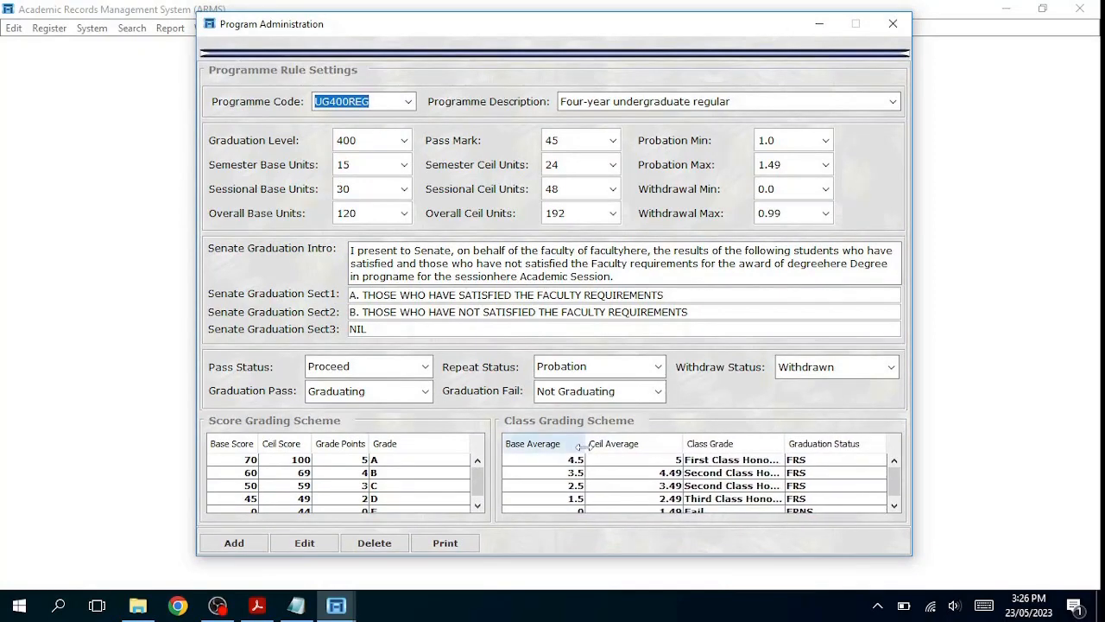
left_click_drag(683, 446, 661, 443)
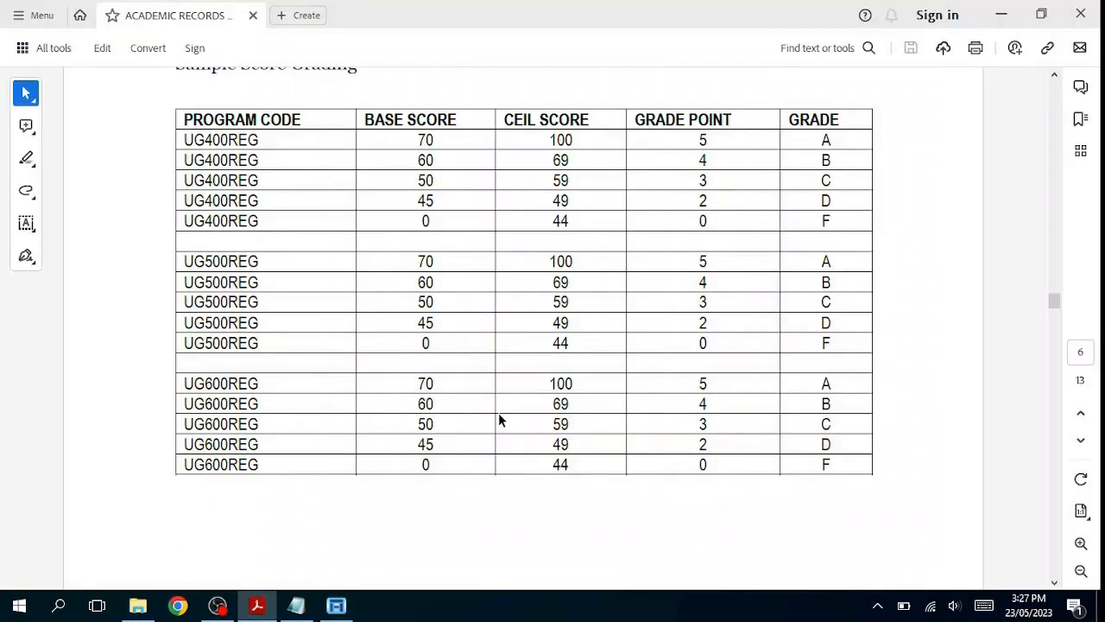
Step: Highlight the first UG400REG, UG500REG and UG600REG rows in the Sample Score Grading table
scroll(499, 421, "up", 1)
double_click(213, 177)
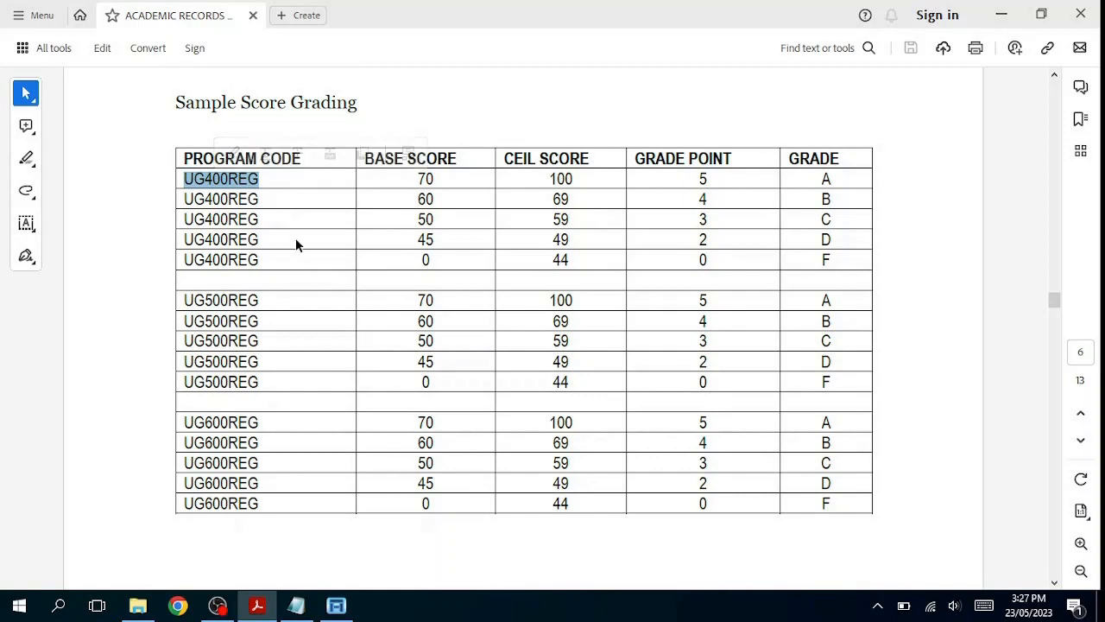
double_click(205, 299)
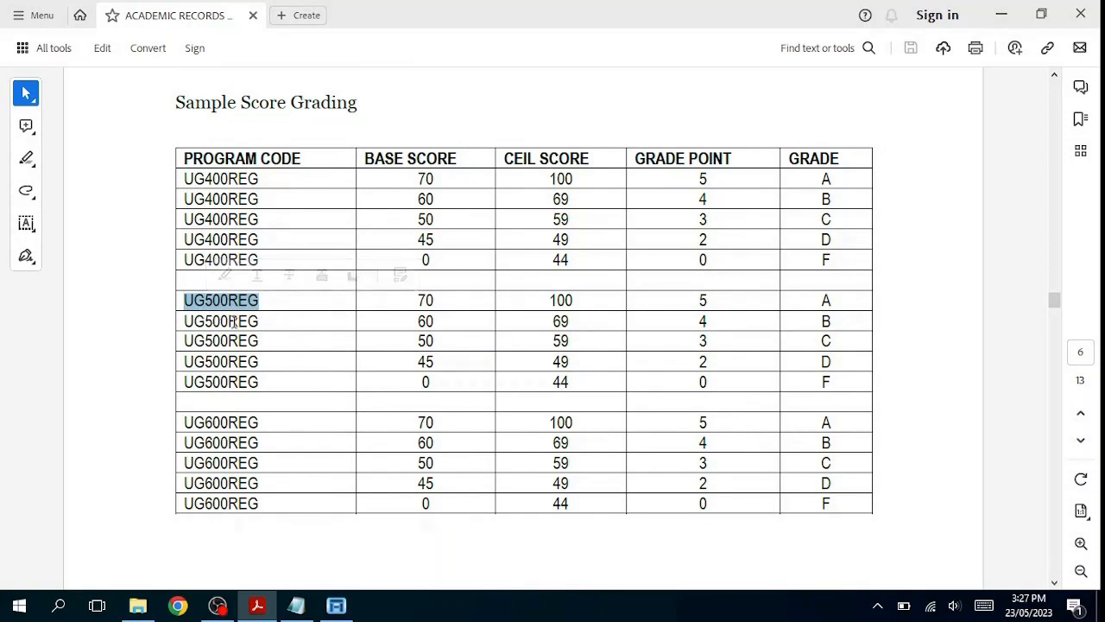
scroll(233, 321, "down", 3)
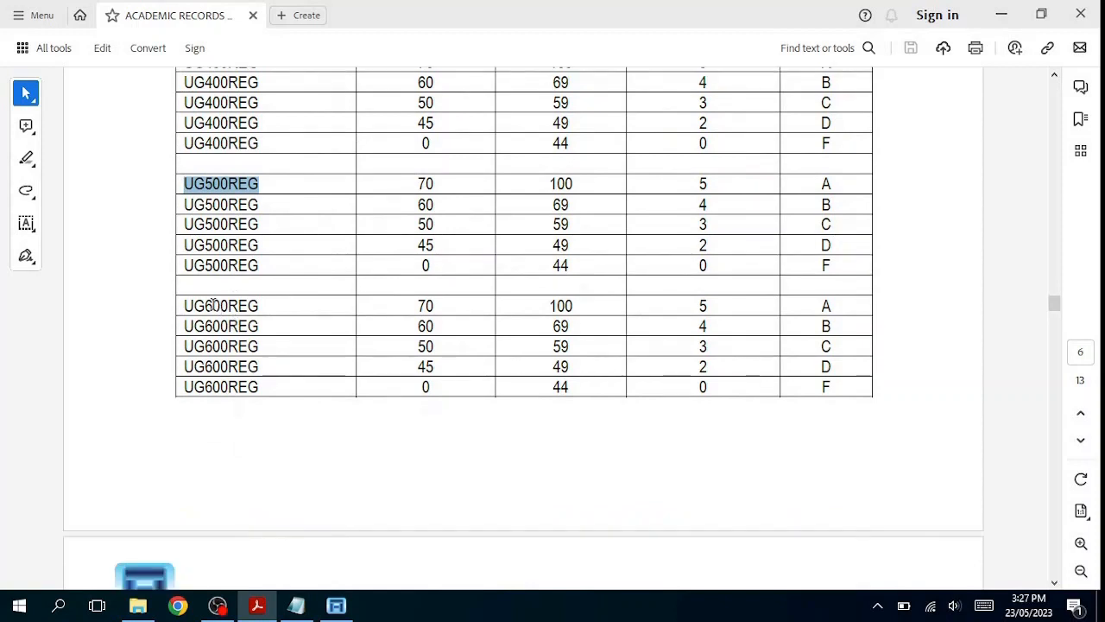
double_click(212, 306)
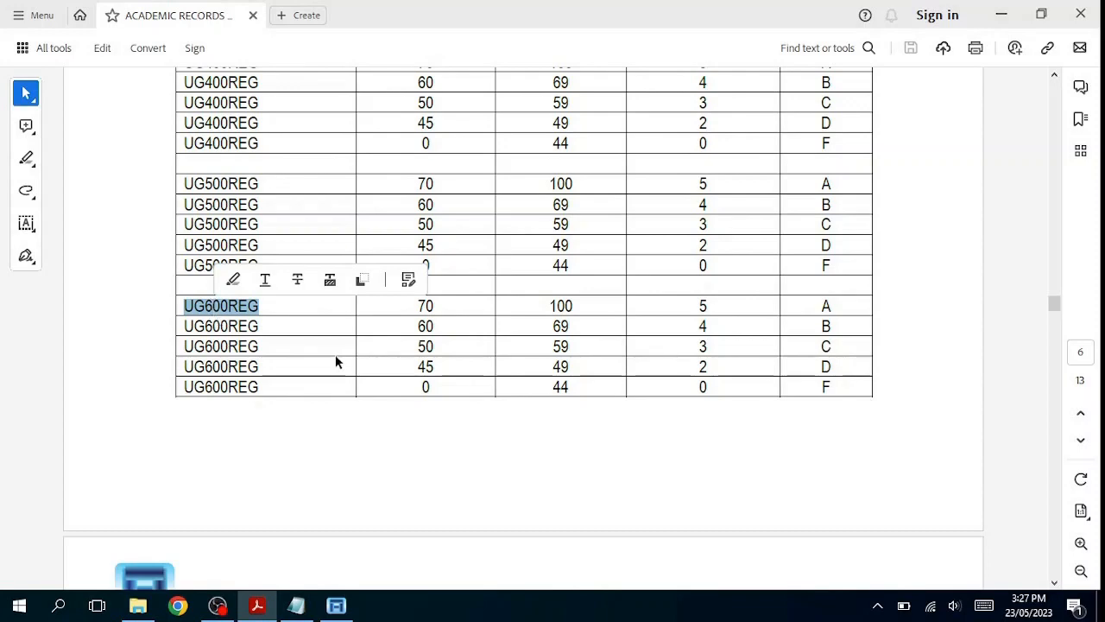
Step: Scroll down to the 2.4 Sample Class Grading table, then return to the ARMS window
scroll(335, 352, "down", 8)
scroll(335, 351, "down", 12)
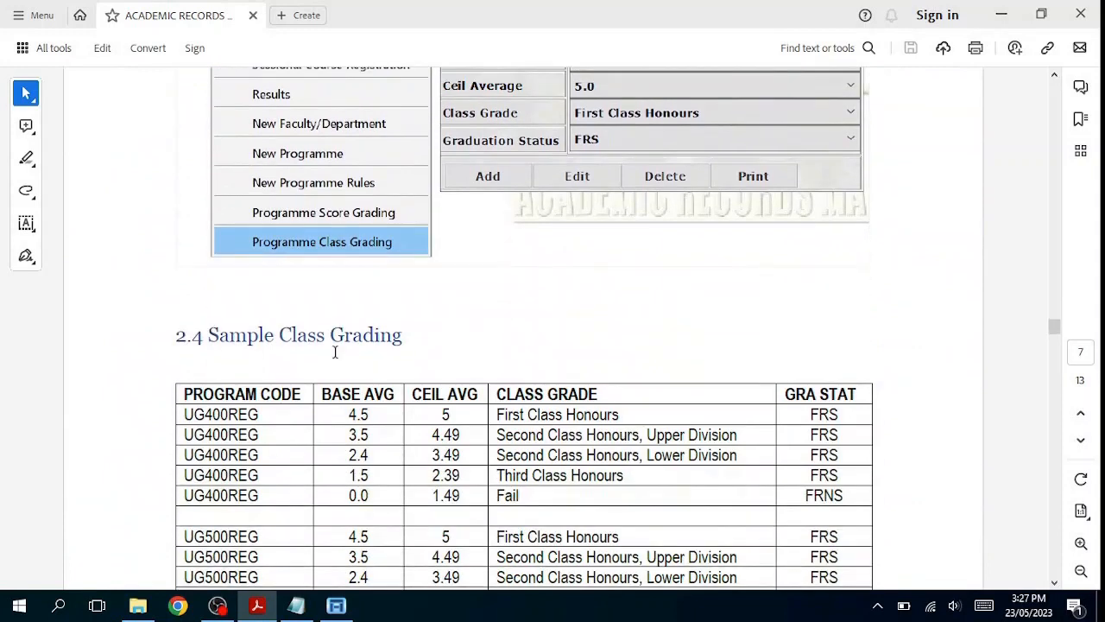
key("alt+Tab")
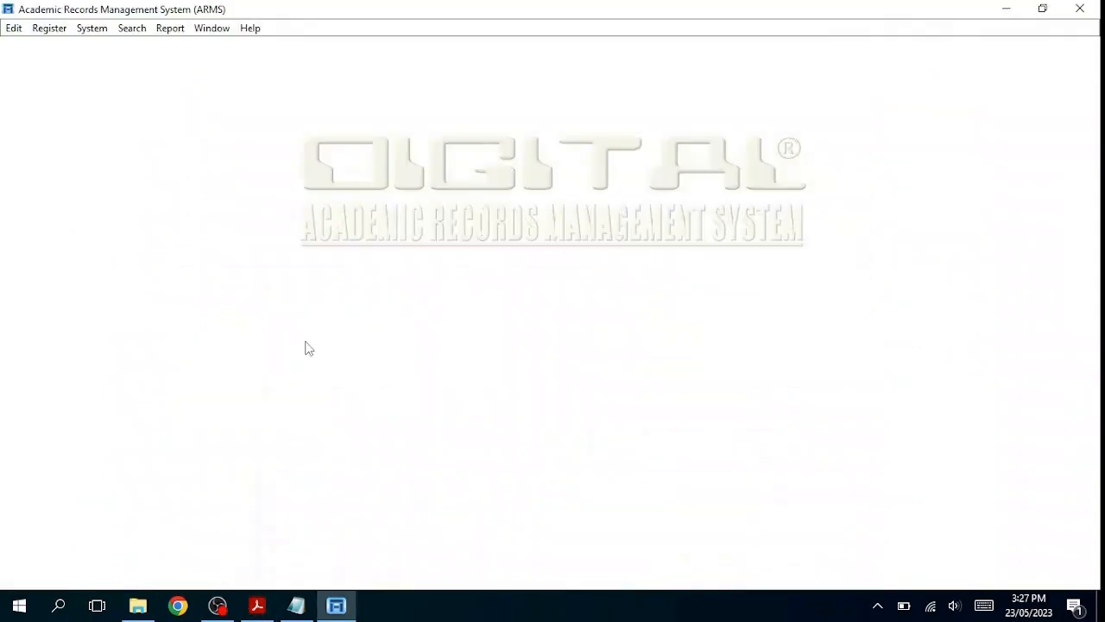
left_click(52, 29)
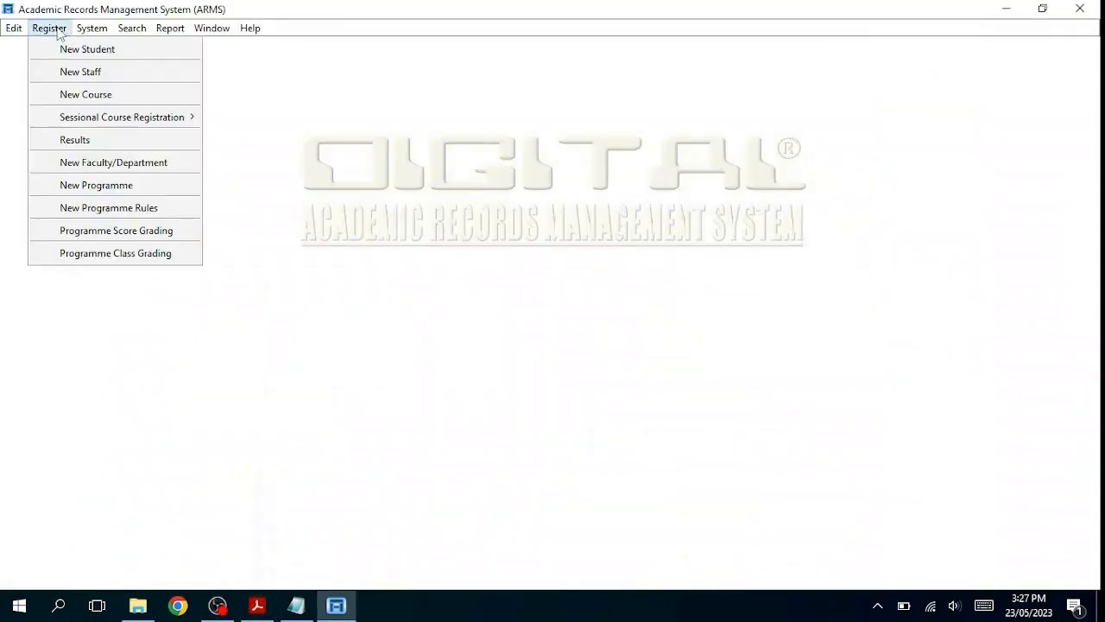
left_click(162, 213)
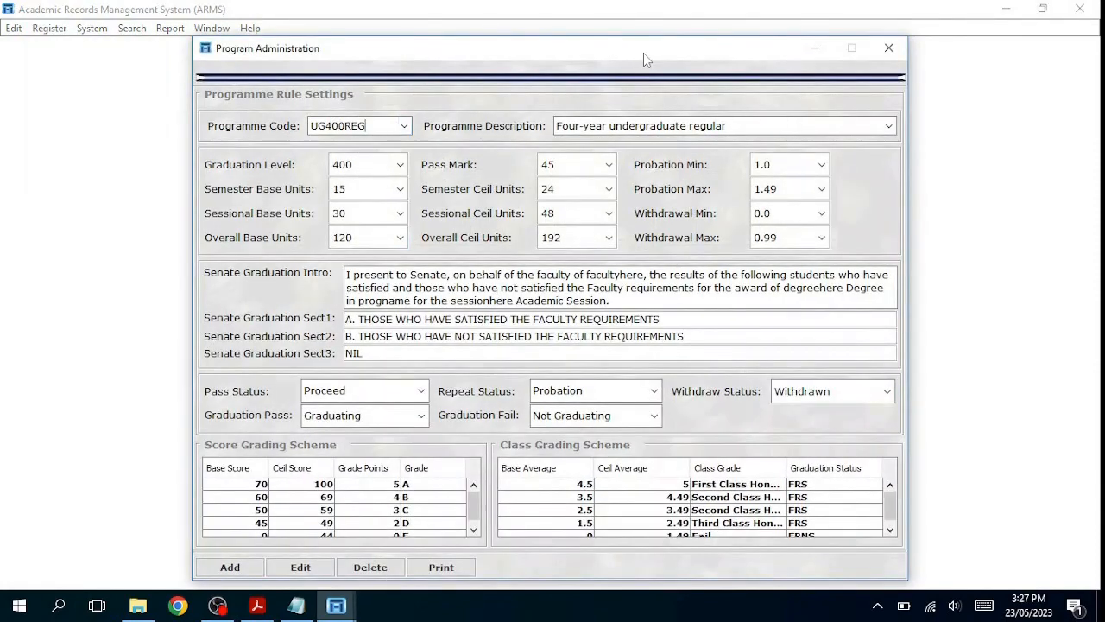
left_click_drag(614, 50, 614, 24)
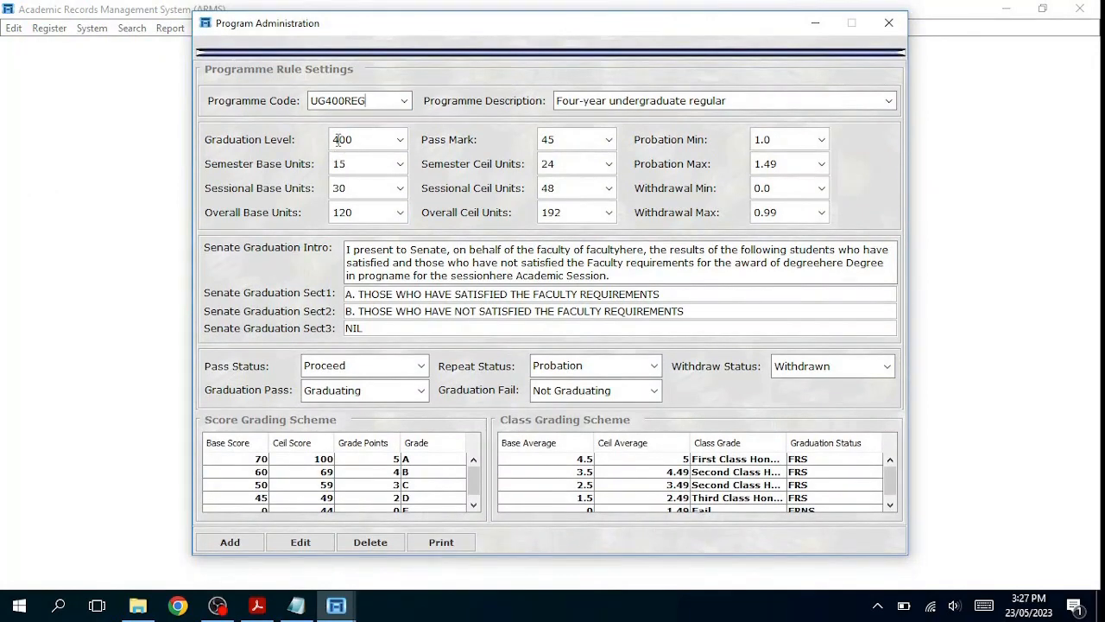
left_click(403, 102)
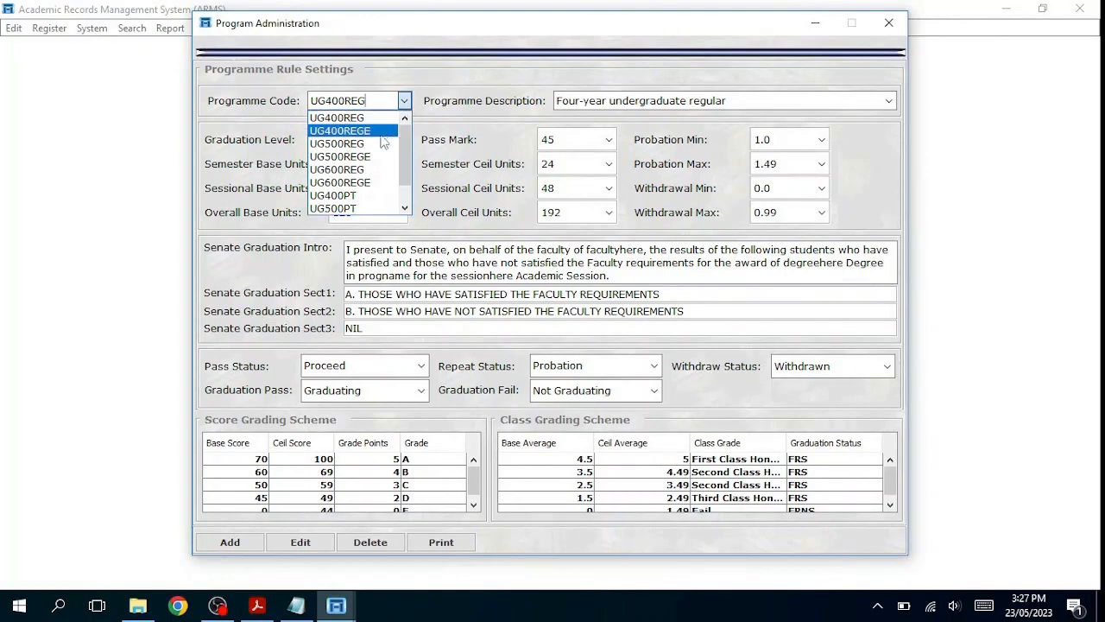
left_click(361, 145)
left_click_drag(341, 145, 322, 141)
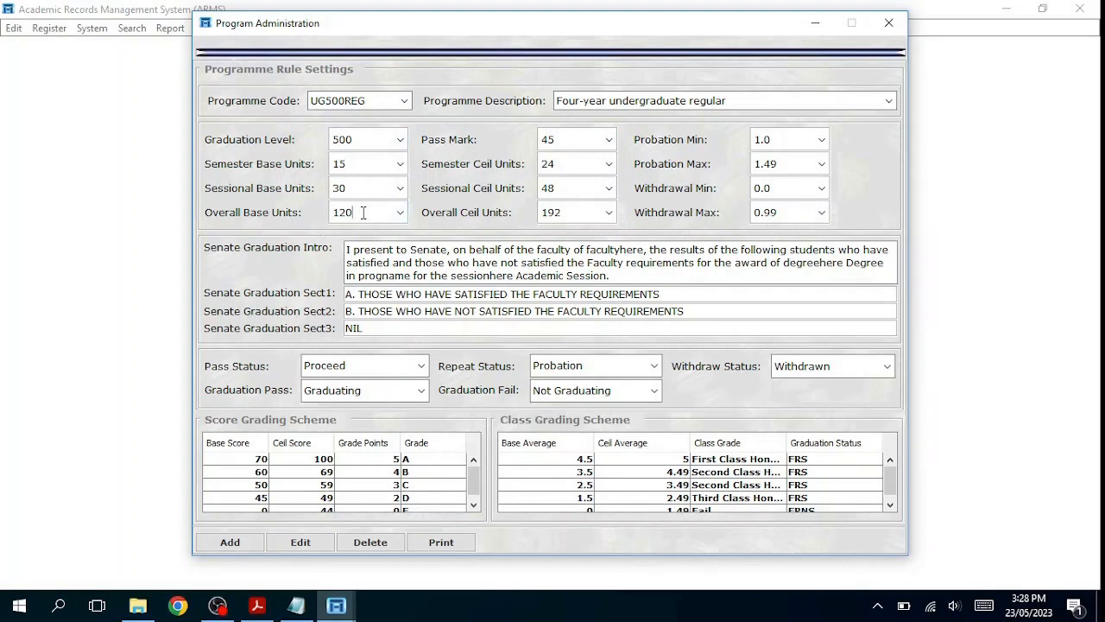
left_click_drag(364, 213, 329, 210)
double_click(341, 188)
double_click(342, 211)
left_click(553, 188)
left_click(787, 185)
left_click(788, 193)
left_click(403, 100)
left_click(369, 120)
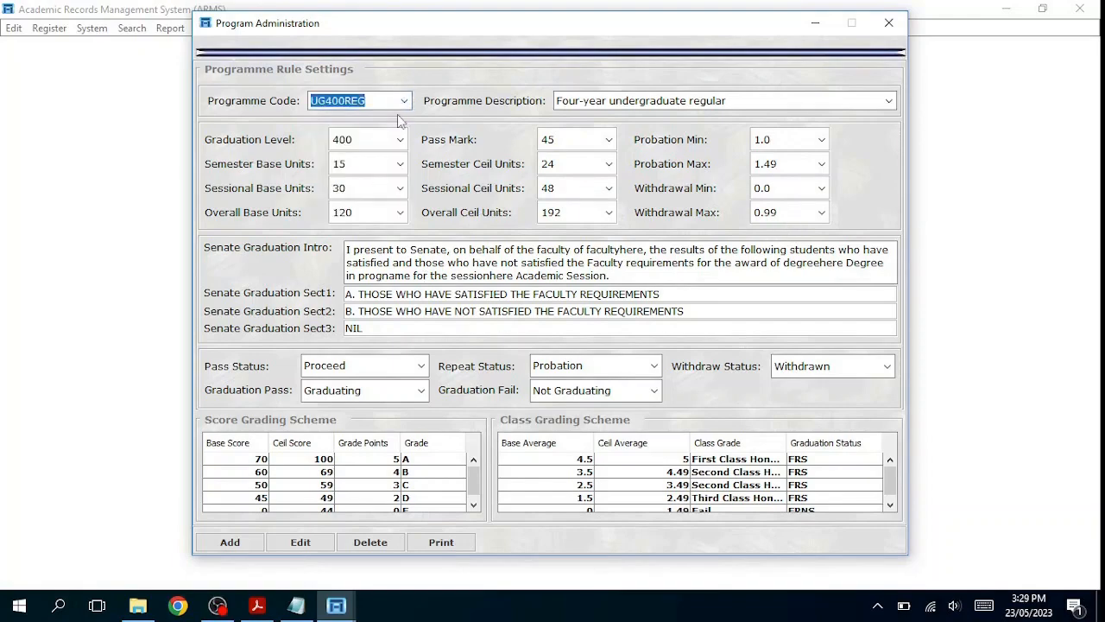
left_click(893, 26)
Step: Bring the sample grading PDF forward and scroll to the 2.4 Sample Class Grading table
left_click(256, 604)
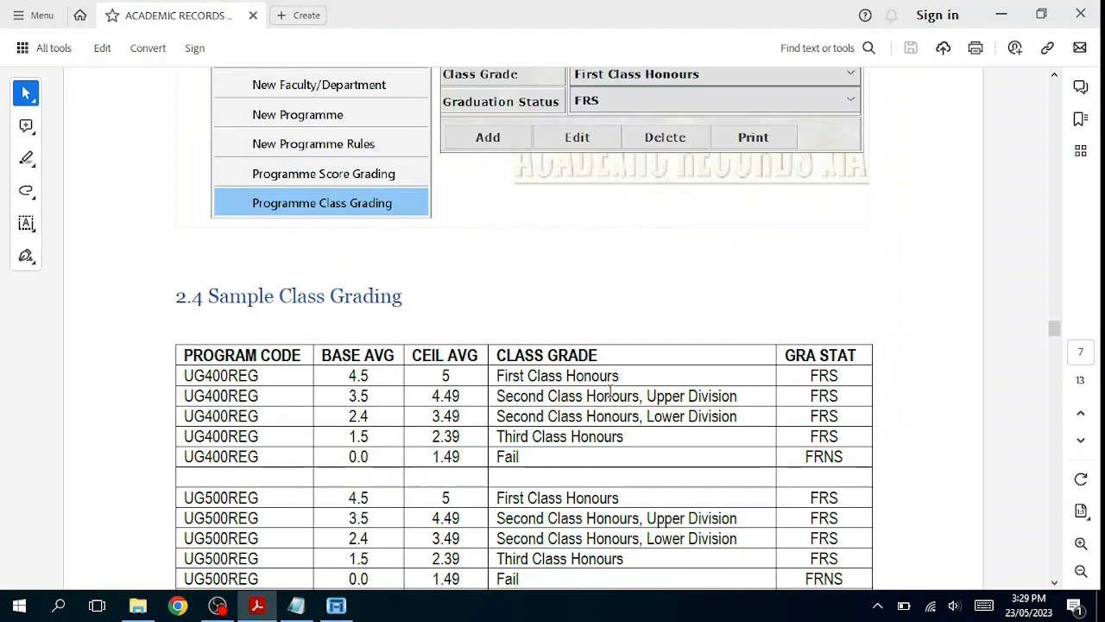
scroll(595, 372, "down", 3)
scroll(596, 371, "down", 2)
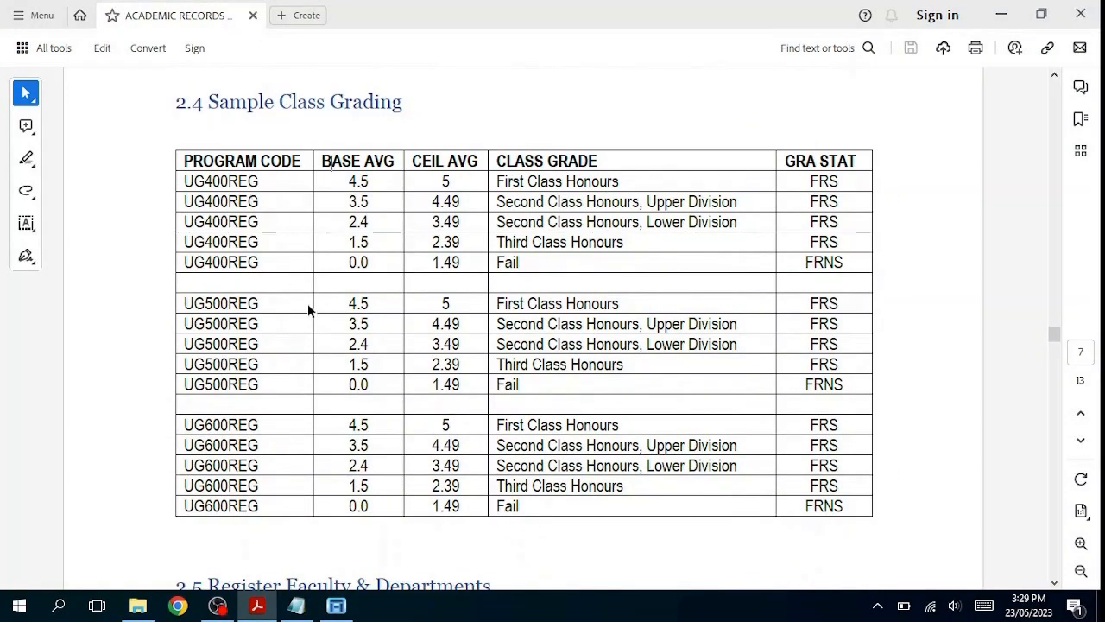
scroll(343, 193, "up", 3)
scroll(405, 220, "up", 1)
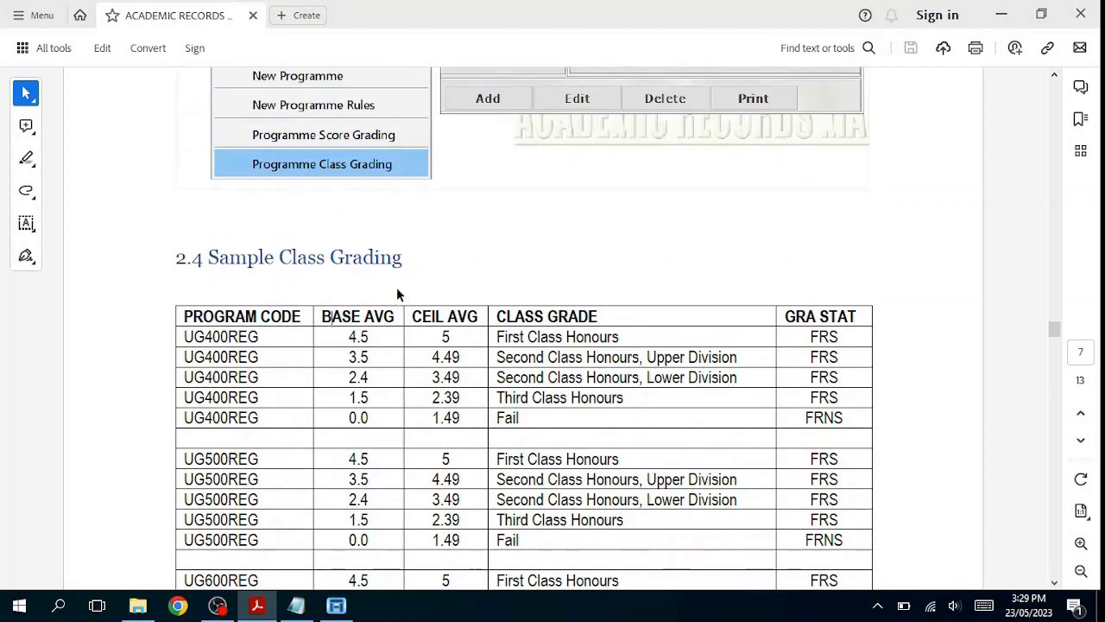
scroll(396, 290, "up", 3)
scroll(396, 291, "down", 3)
scroll(416, 316, "down", 3)
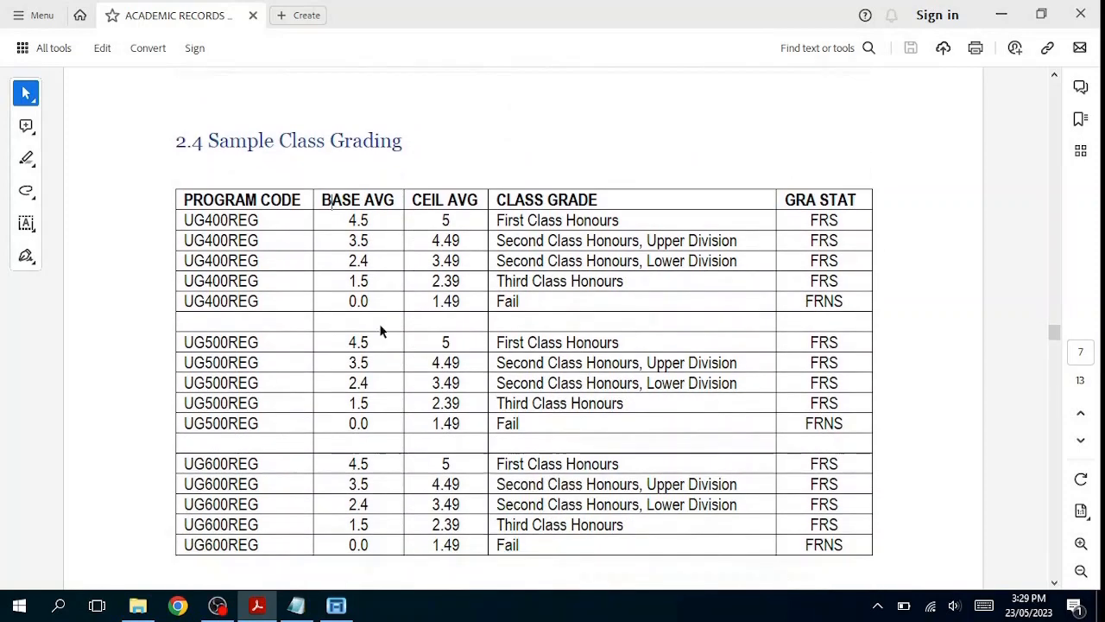
scroll(397, 406, "down", 2)
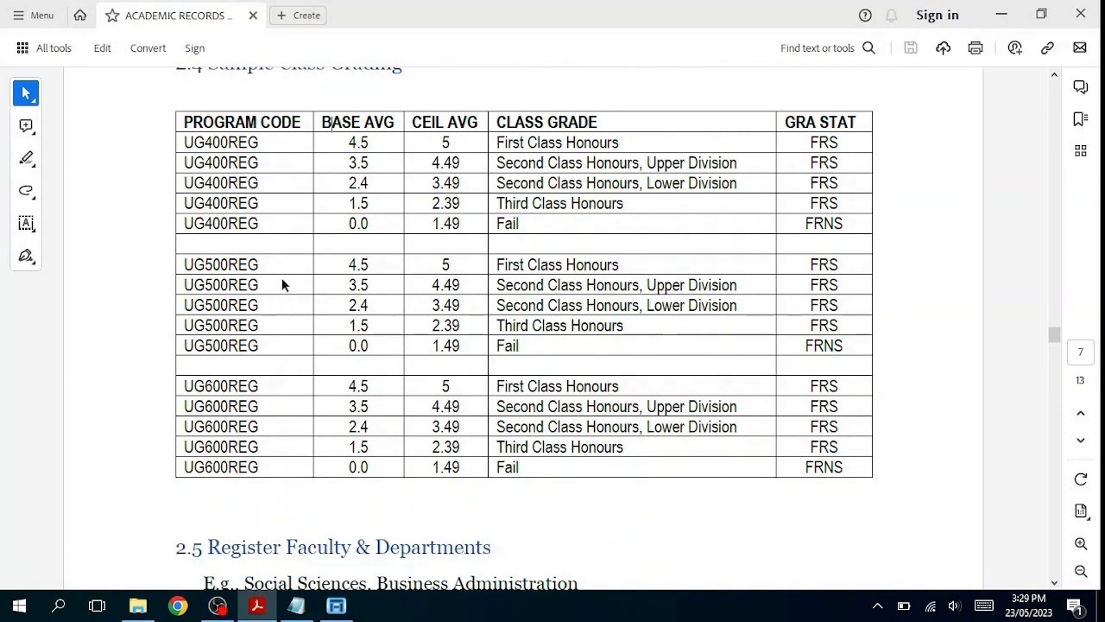
Step: Highlight the first UG400REG, UG500REG and UG600REG class grading rows
double_click(216, 142)
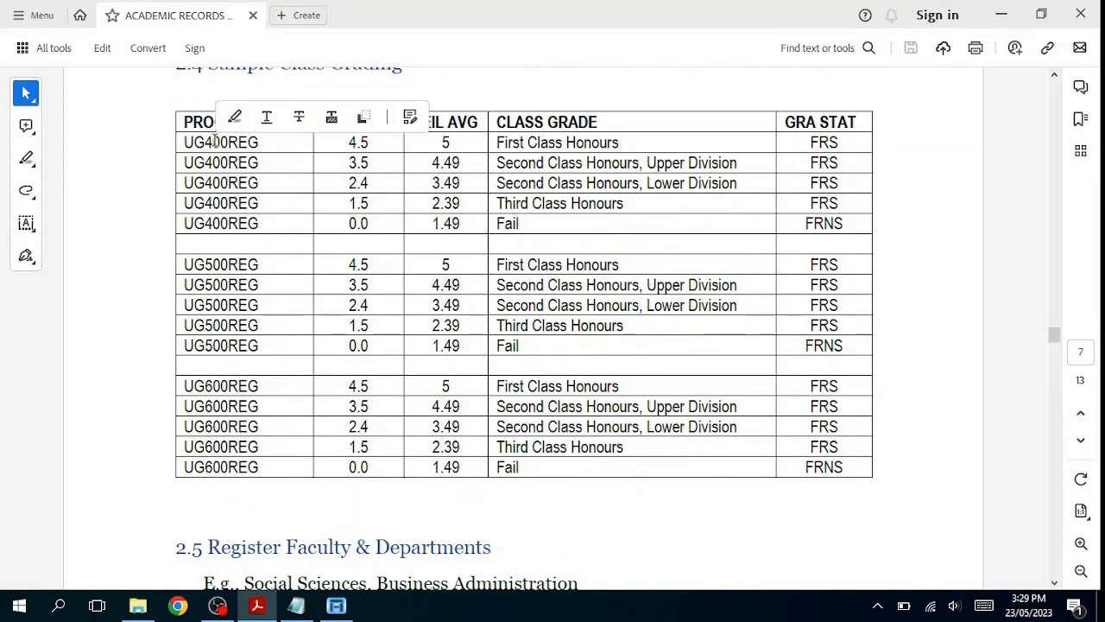
double_click(227, 264)
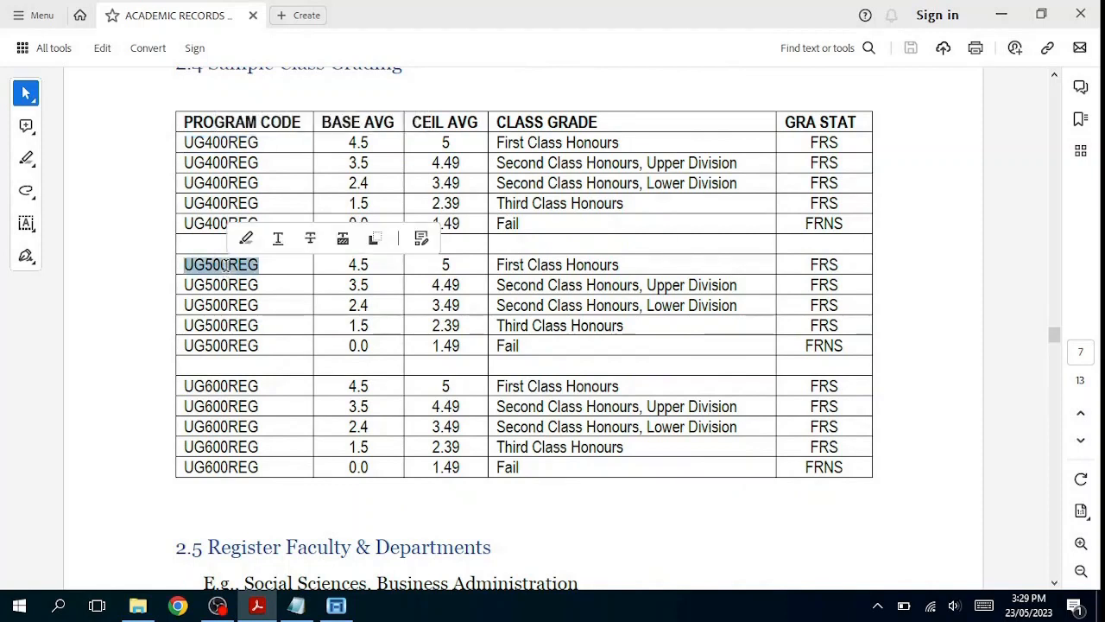
double_click(230, 386)
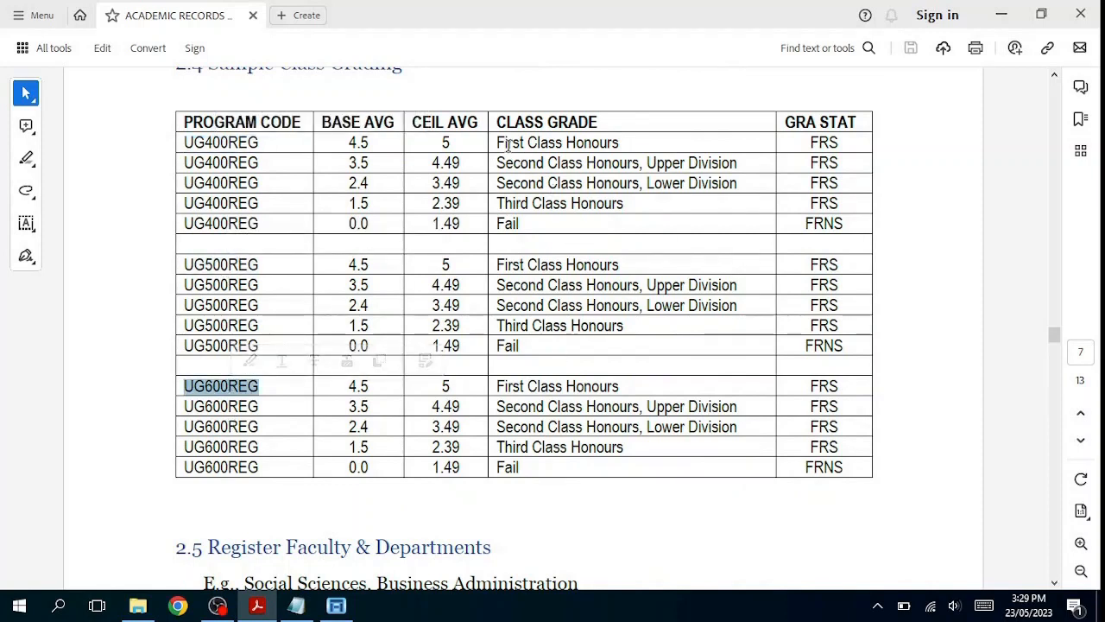
Step: Select the top three UG400REG class bands, then the UG500REG bands and first UG600REG row
left_click_drag(442, 142, 685, 183)
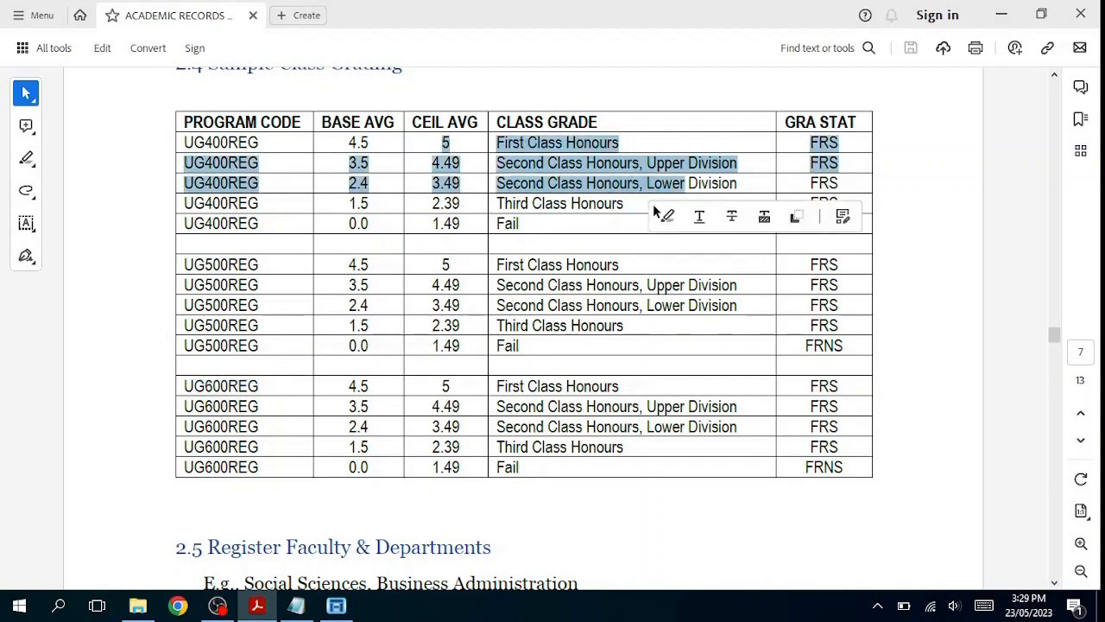
left_click(598, 298)
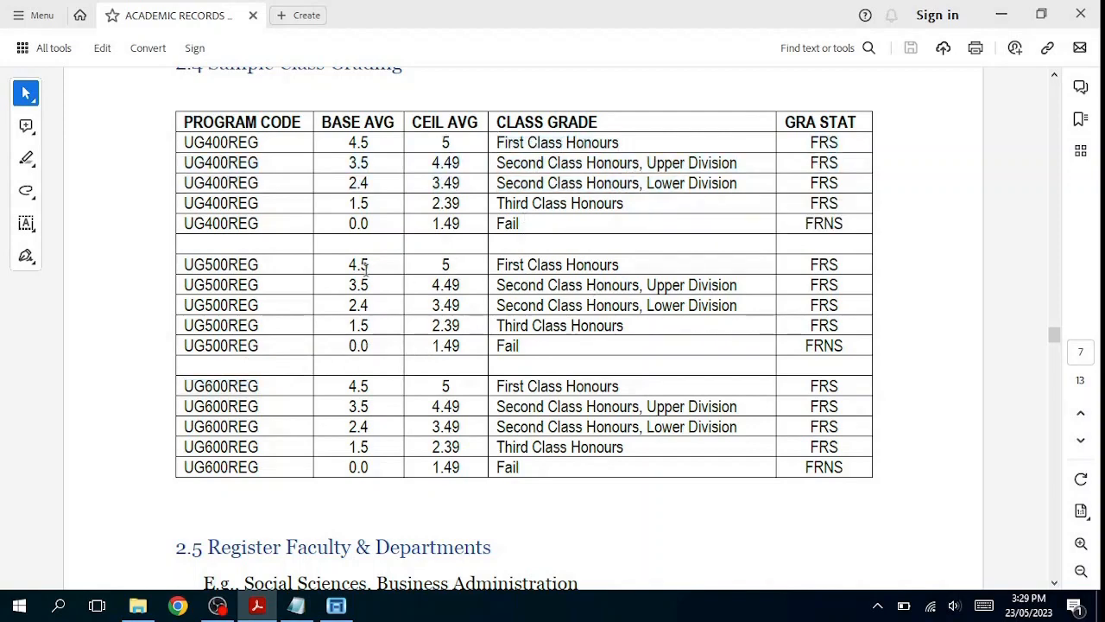
left_click_drag(346, 264, 565, 369)
scroll(531, 337, "down", 1)
scroll(531, 337, "down", 1)
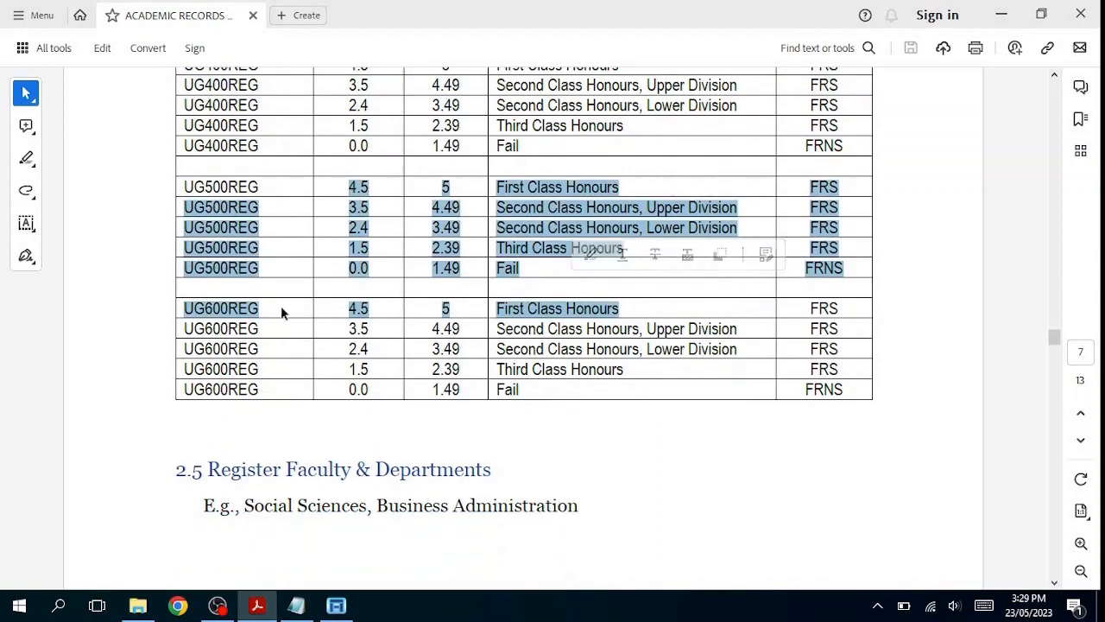
double_click(220, 311)
scroll(261, 321, "down", 1)
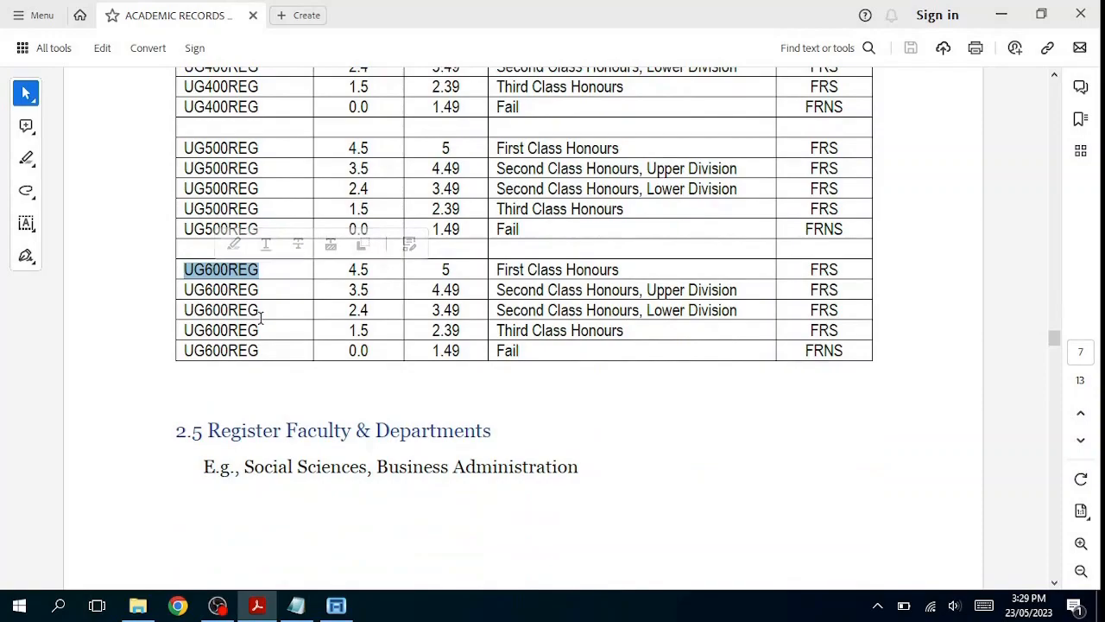